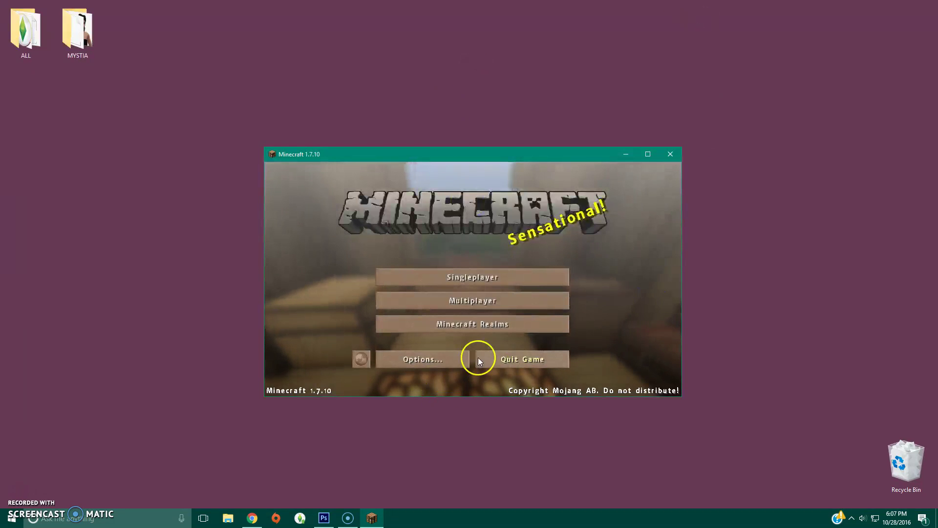
Step: Quit the unmodded Minecraft 1.7.10 game from its title screen
{"action": "left_click", "coordinate": [498, 358]}
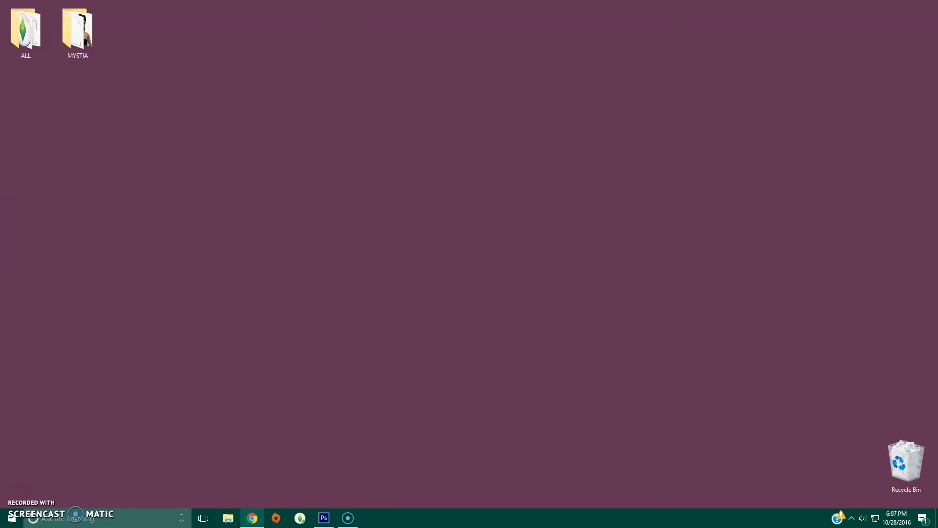
Step: Bring up Chrome on the Forge downloads page and check its index_1.7.10 address
{"action": "left_click", "coordinate": [252, 516]}
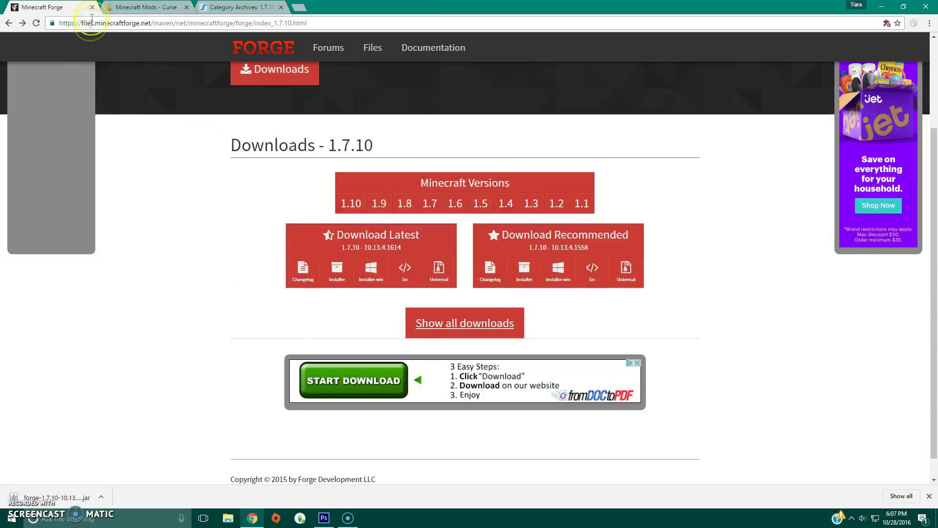
{"action": "left_click", "coordinate": [63, 23]}
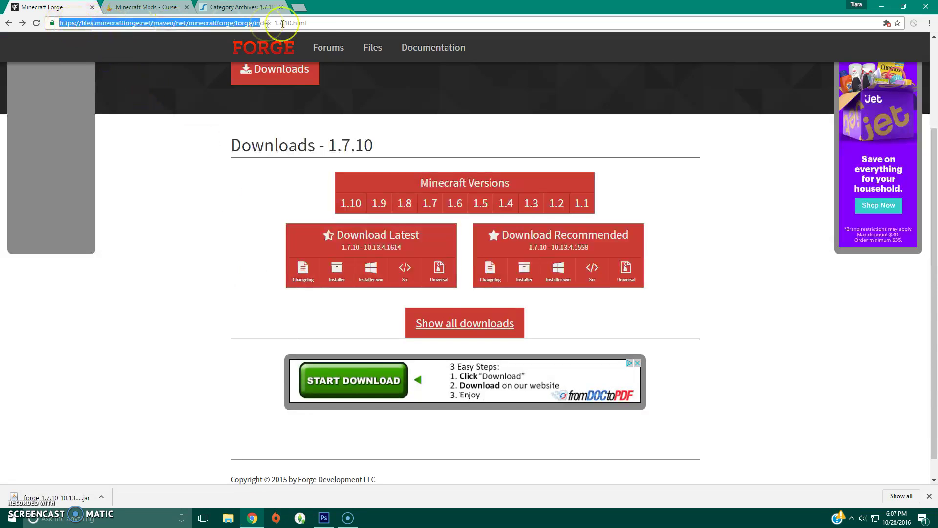
{"action": "left_click", "coordinate": [245, 196]}
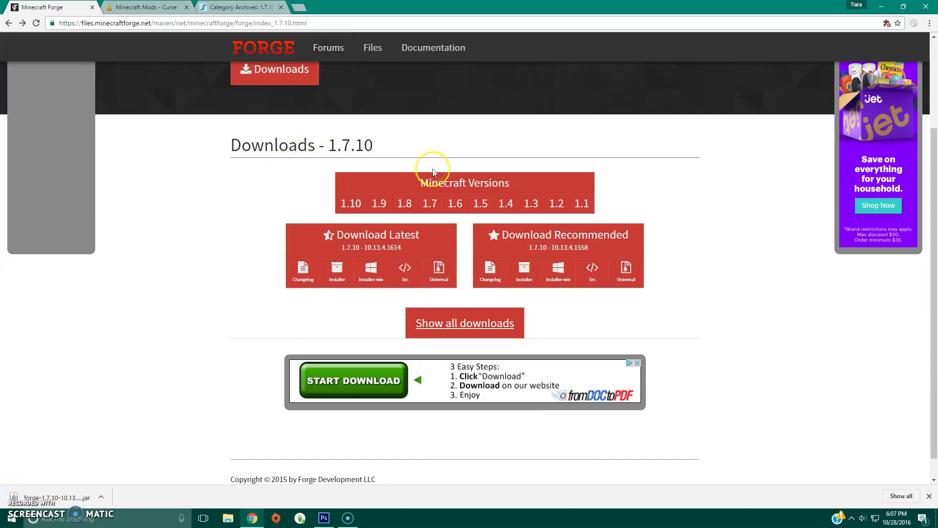
{"action": "mouse_move", "coordinate": [432, 203]}
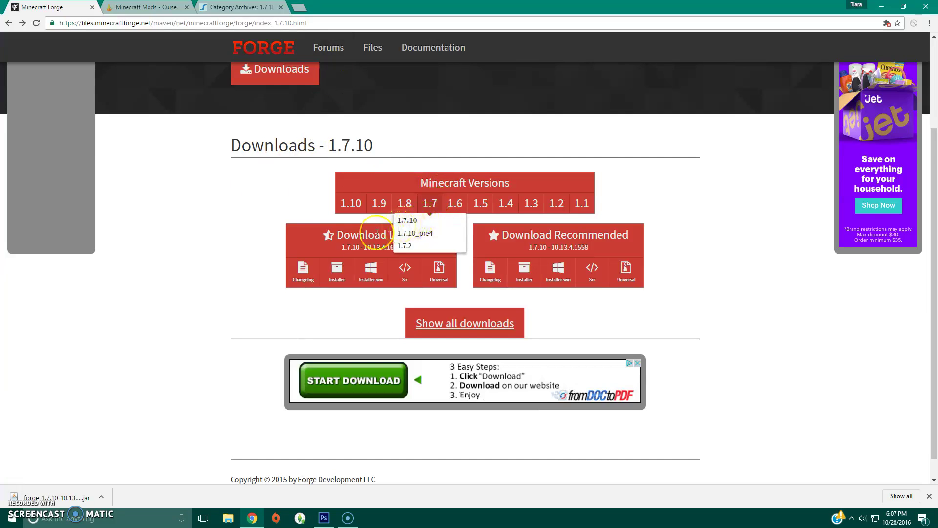
{"action": "left_click", "coordinate": [306, 23]}
{"action": "left_click_drag", "start_coordinate": [307, 23], "coordinate": [233, 23]}
{"action": "left_click", "coordinate": [220, 188]}
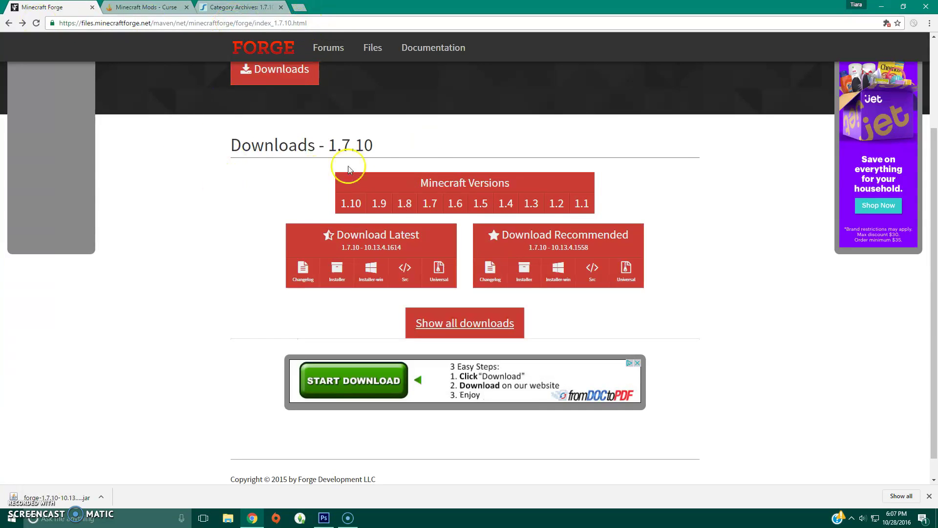
Step: Choose the latest Forge 1.7.10 Installer jar download instead of the Windows installer
{"action": "left_click", "coordinate": [375, 274]}
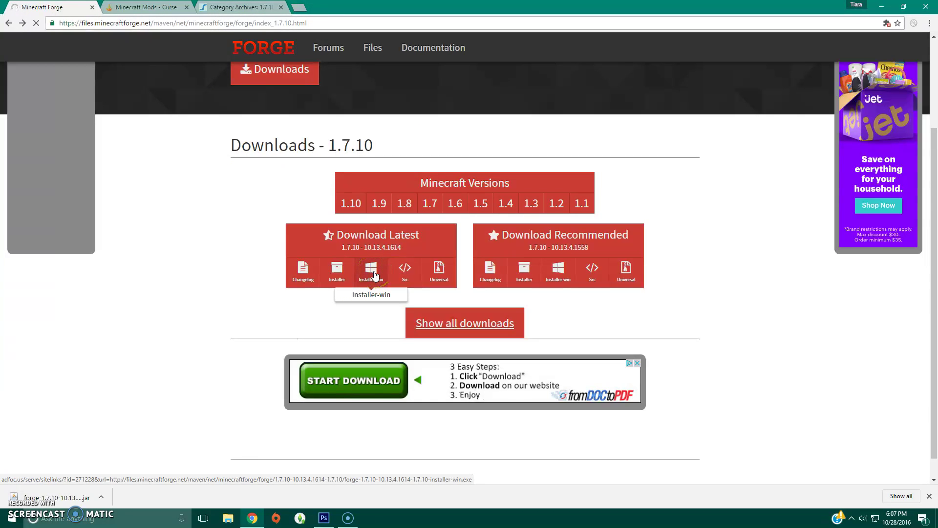
{"action": "left_click", "coordinate": [344, 272]}
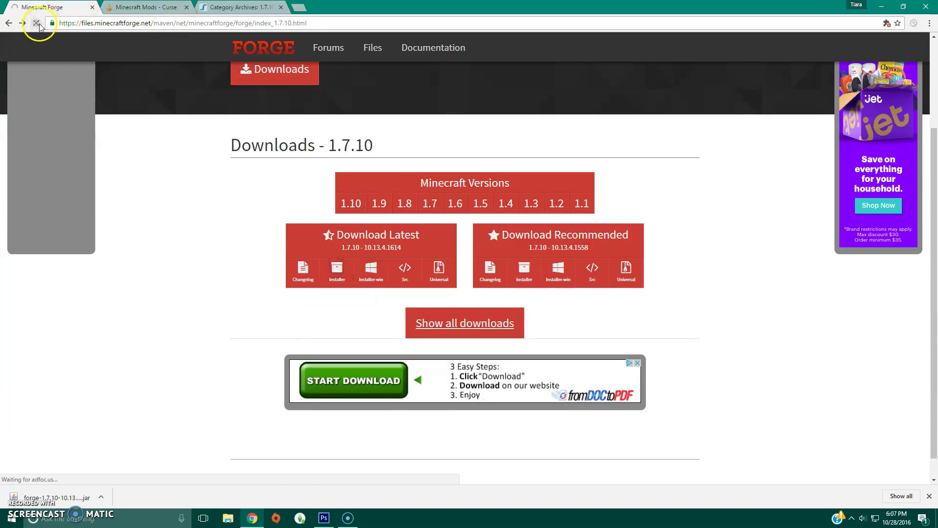
{"action": "mouse_move", "coordinate": [401, 255]}
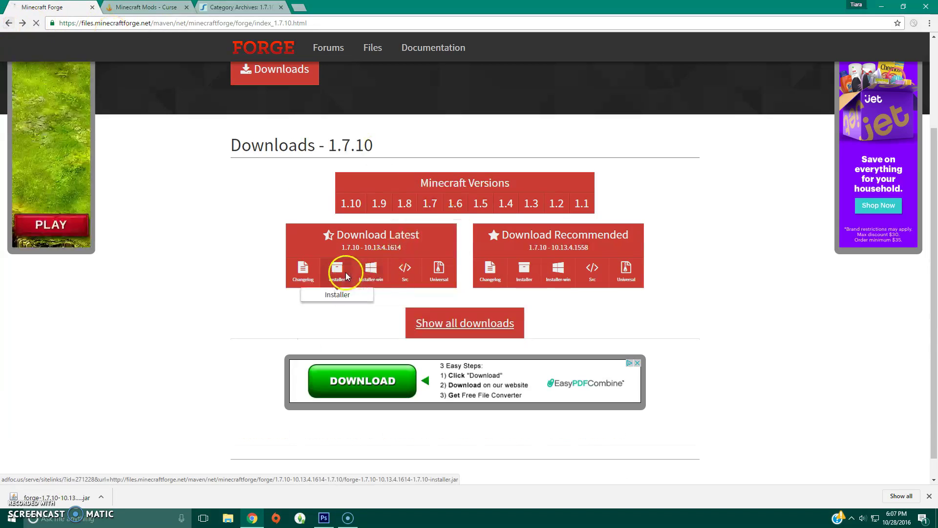
{"action": "mouse_move", "coordinate": [350, 203]}
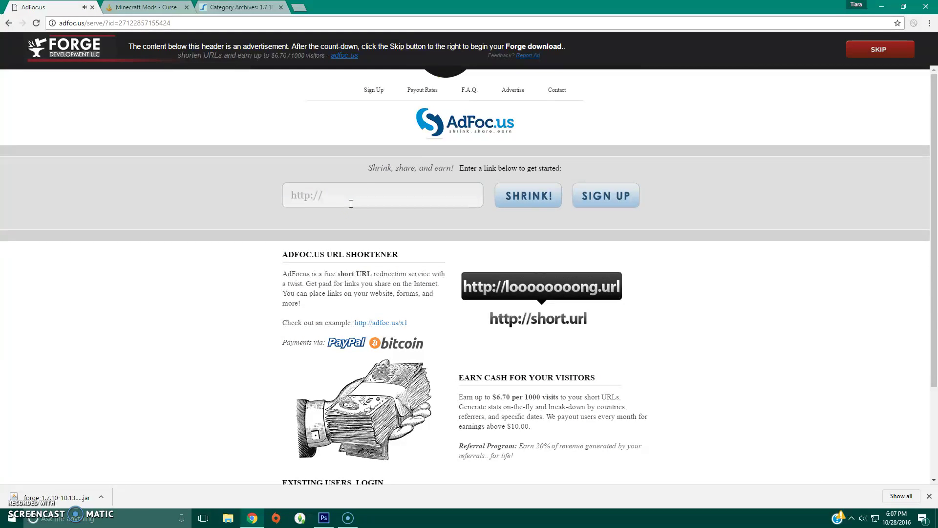
Step: Skip the AdFoc.us ad, keep the Forge installer jar, close the ad tab, and run it
{"action": "left_click", "coordinate": [875, 49]}
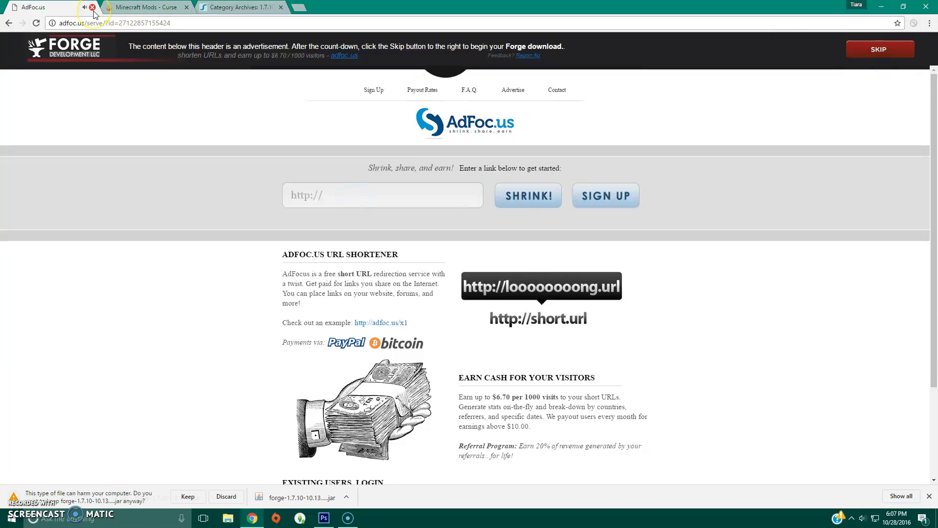
{"action": "left_click", "coordinate": [188, 496]}
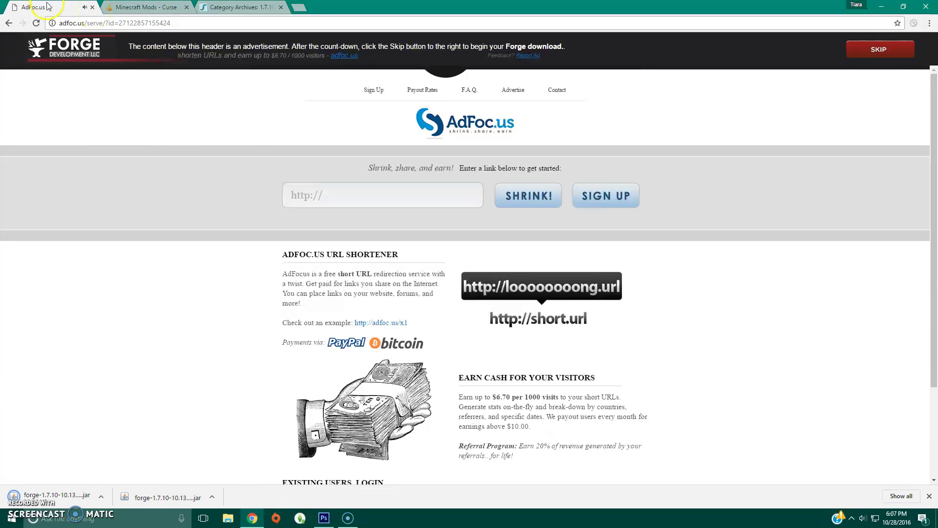
{"action": "left_click", "coordinate": [93, 8]}
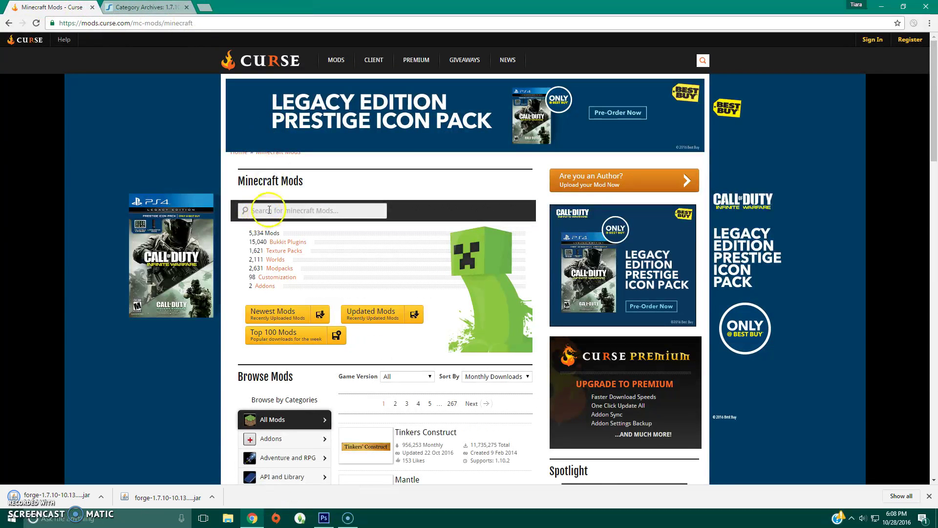
{"action": "left_click", "coordinate": [67, 499]}
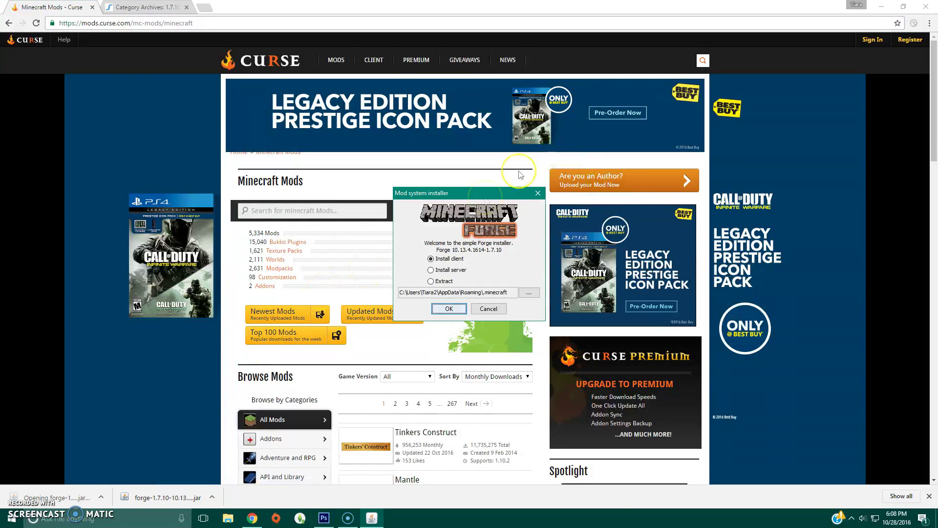
Step: Install the Forge 10.13.4.1614 client for 1.7.10 and dismiss the completion message
{"action": "left_click", "coordinate": [881, 6]}
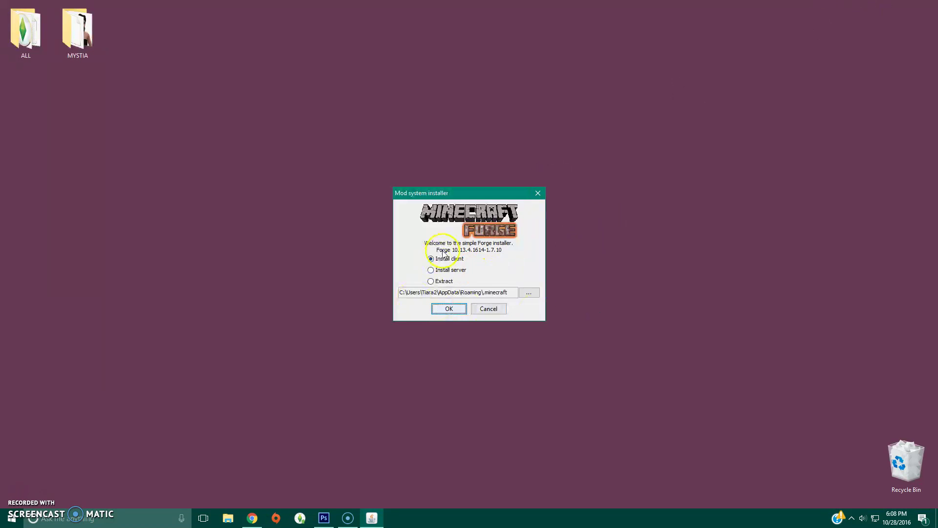
{"action": "left_click", "coordinate": [449, 309]}
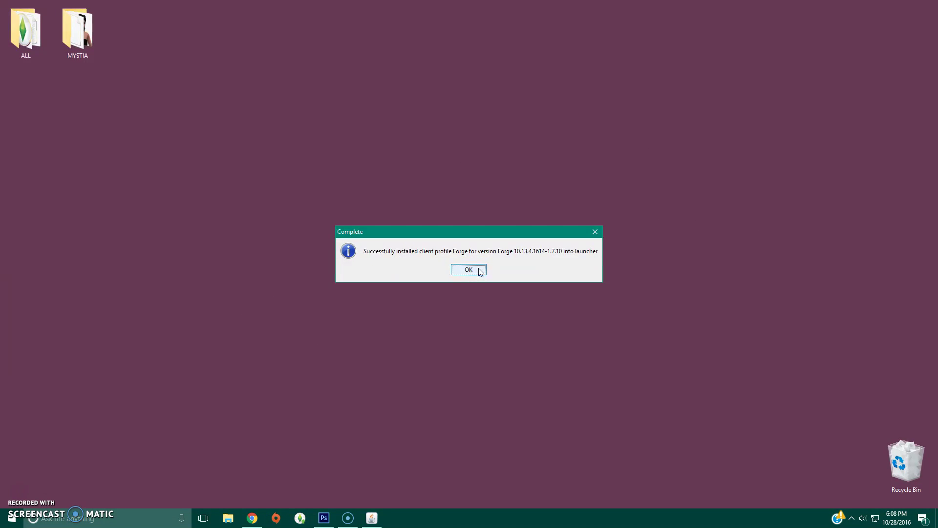
{"action": "left_click", "coordinate": [468, 270]}
Step: Open Minecraft Launcher and save the profile with version release 1.7.10-Forge10.13.4.1614-1.7.10
{"action": "left_click", "coordinate": [123, 519]}
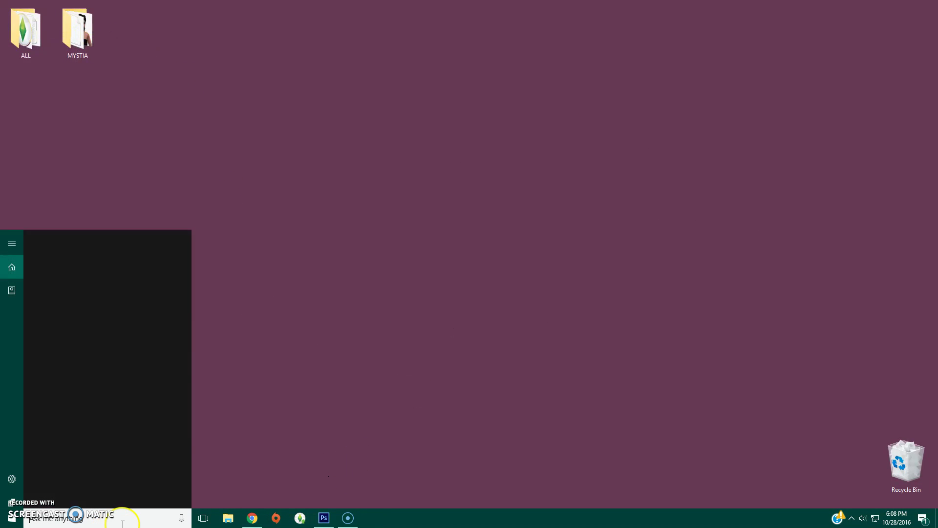
{"action": "type", "text": "minecraft"}
{"action": "key", "text": "Return"}
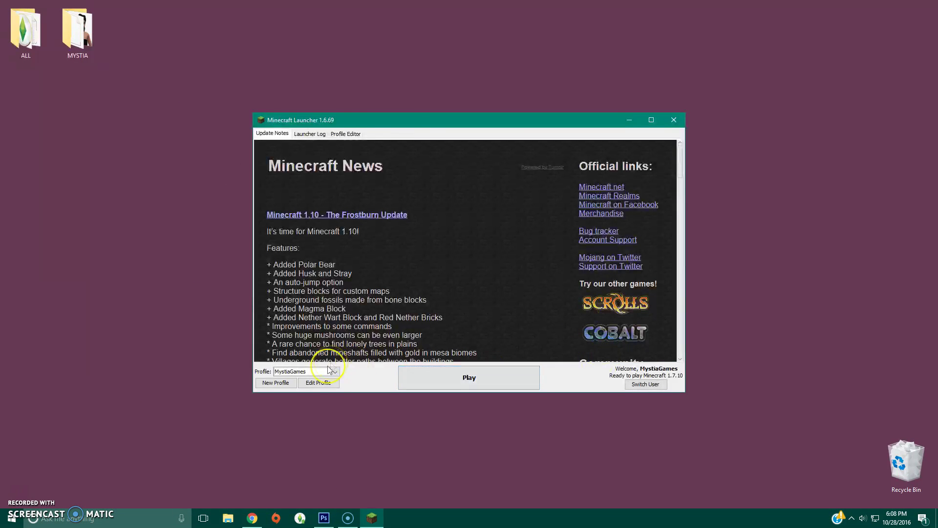
{"action": "left_click", "coordinate": [318, 382]}
{"action": "left_click", "coordinate": [405, 294]}
{"action": "scroll", "coordinate": [444, 338], "scroll_direction": "down", "scroll_amount": 3}
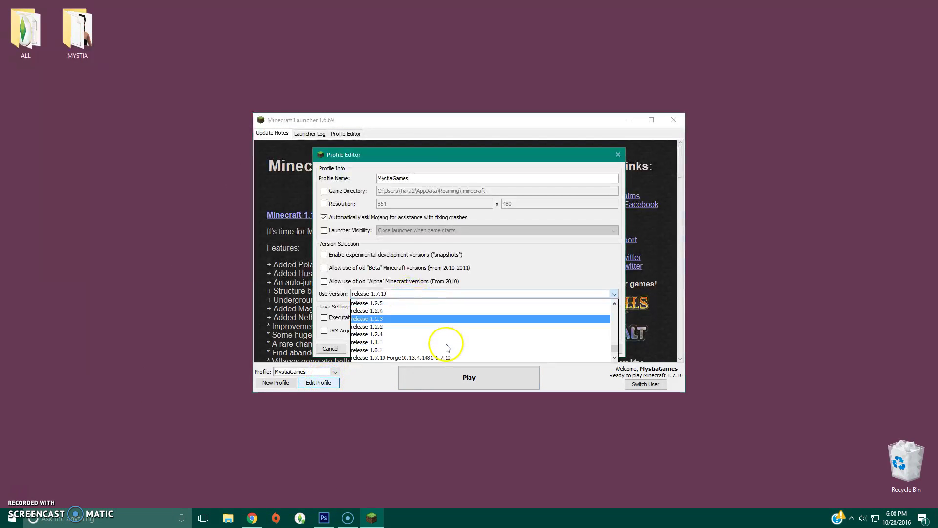
{"action": "scroll", "coordinate": [449, 352], "scroll_direction": "down", "scroll_amount": 1}
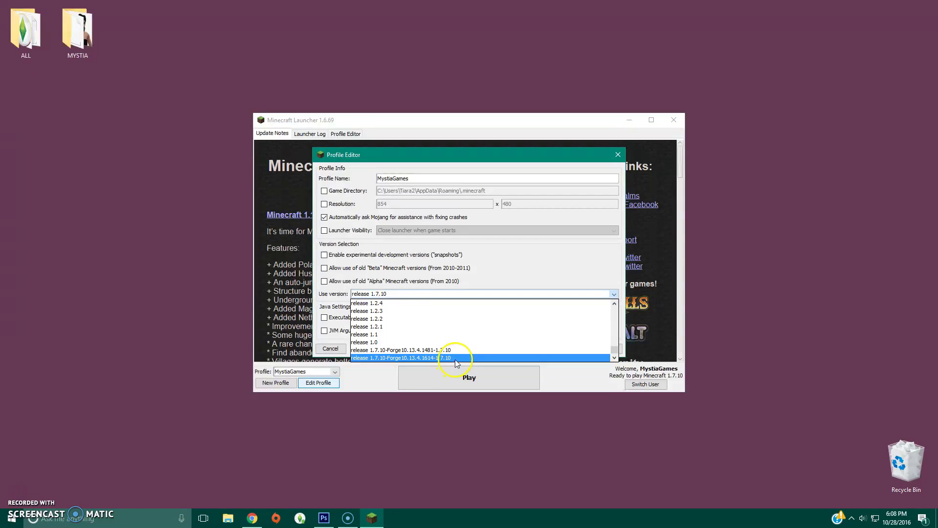
{"action": "left_click", "coordinate": [460, 358]}
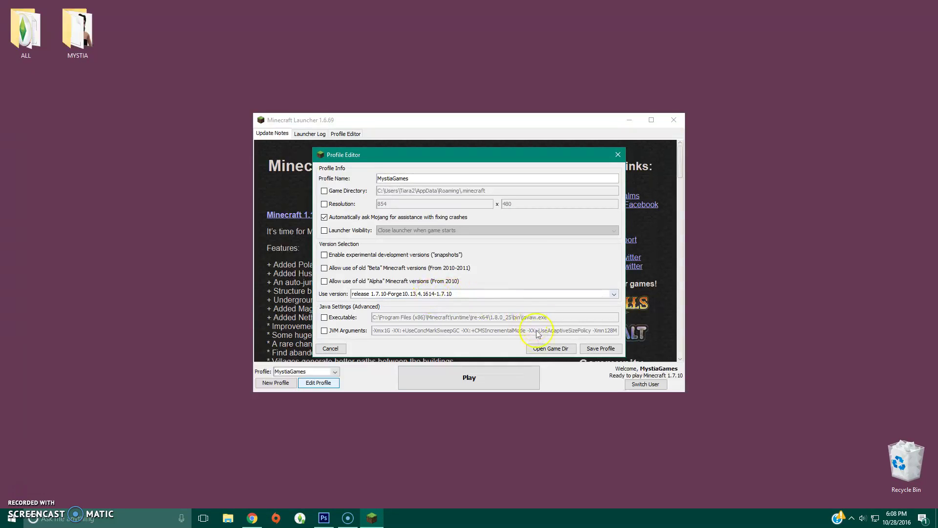
{"action": "left_click", "coordinate": [601, 348]}
Step: Launch the Forge game once, quit it, and return to Chrome's Curse mods page
{"action": "left_click", "coordinate": [501, 378]}
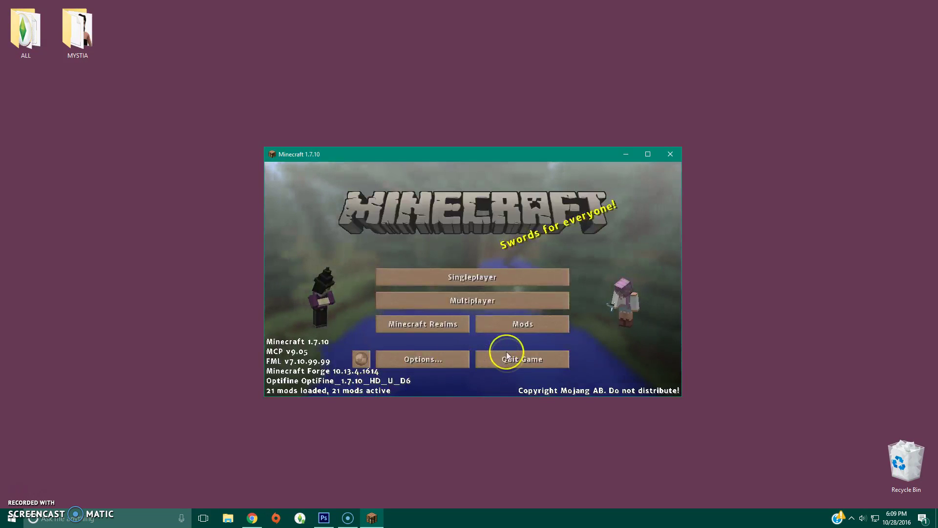
{"action": "left_click", "coordinate": [537, 362]}
{"action": "left_click", "coordinate": [252, 518]}
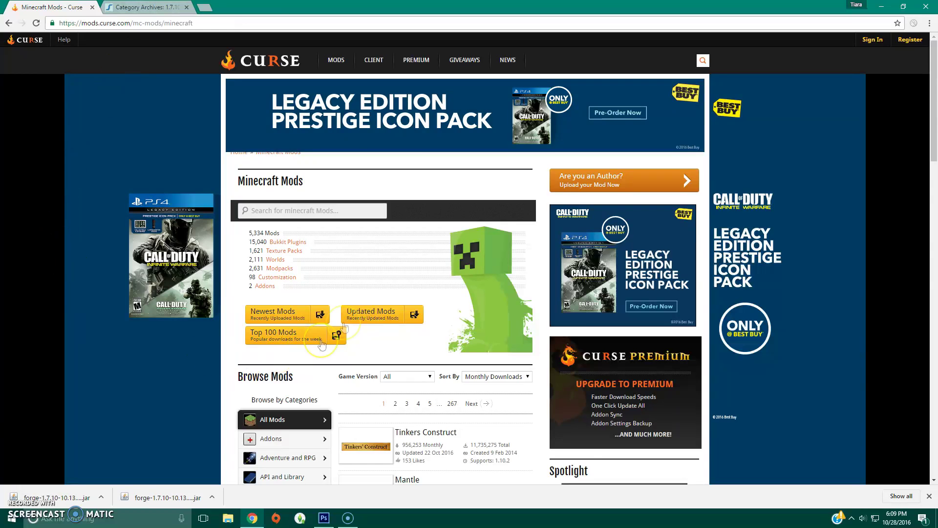
Step: Download and keep journeymap-1.7.10-5.1.4p1 from JourneyMap's Other Downloads, page 2, then minimize Chrome
{"action": "scroll", "coordinate": [430, 288], "scroll_direction": "down", "scroll_amount": 5}
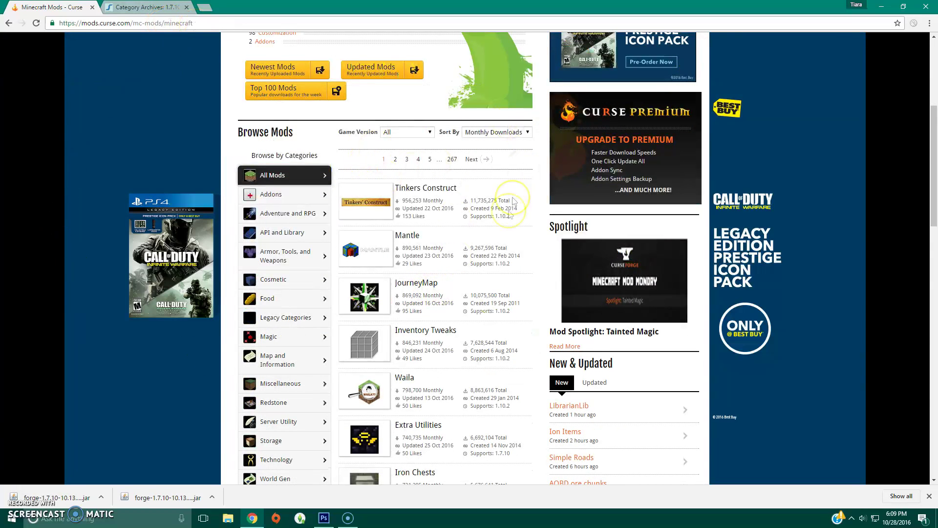
{"action": "right_click", "coordinate": [437, 285]}
{"action": "left_click", "coordinate": [464, 293]}
{"action": "left_click", "coordinate": [145, 7]}
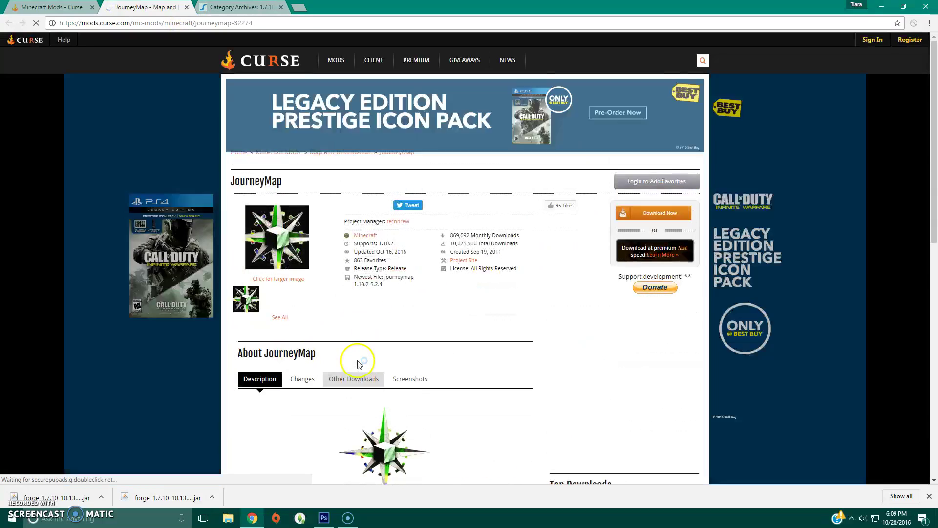
{"action": "left_click", "coordinate": [356, 379]}
{"action": "scroll", "coordinate": [415, 274], "scroll_direction": "down", "scroll_amount": 6}
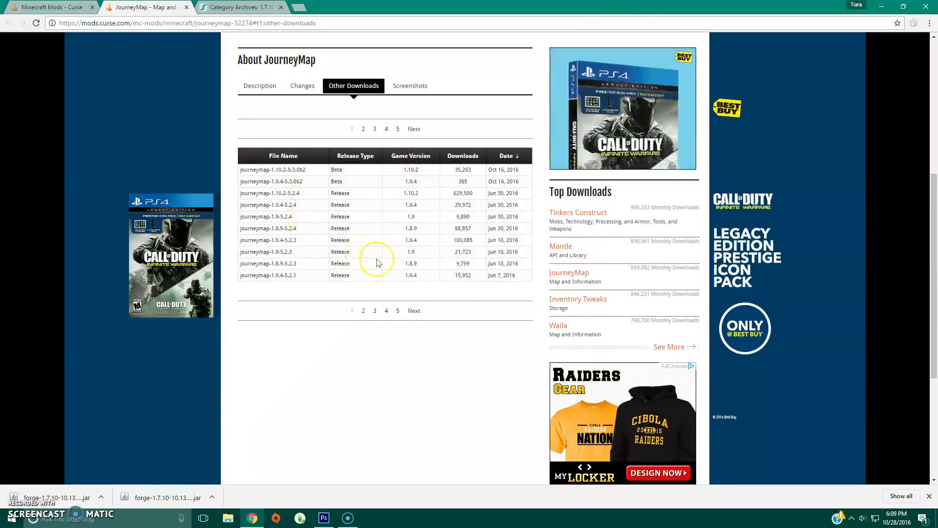
{"action": "left_click", "coordinate": [364, 310]}
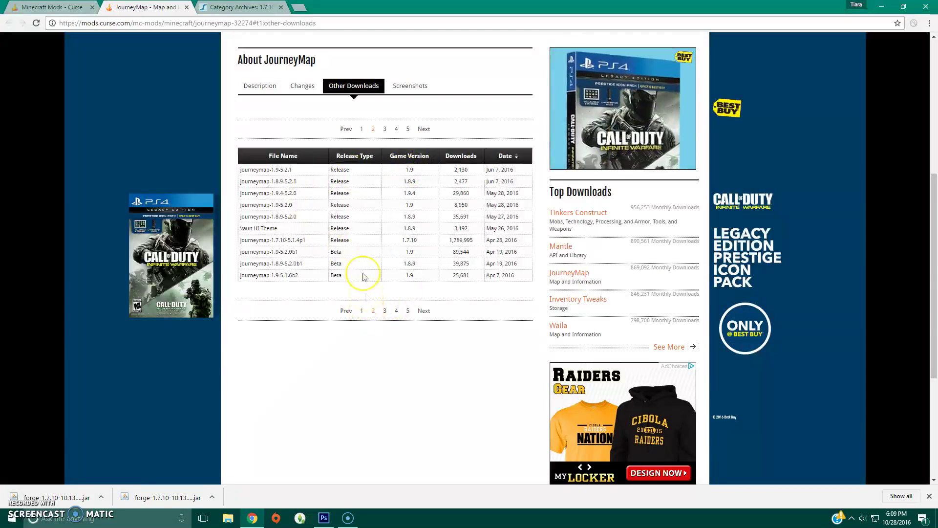
{"action": "left_click", "coordinate": [295, 240]}
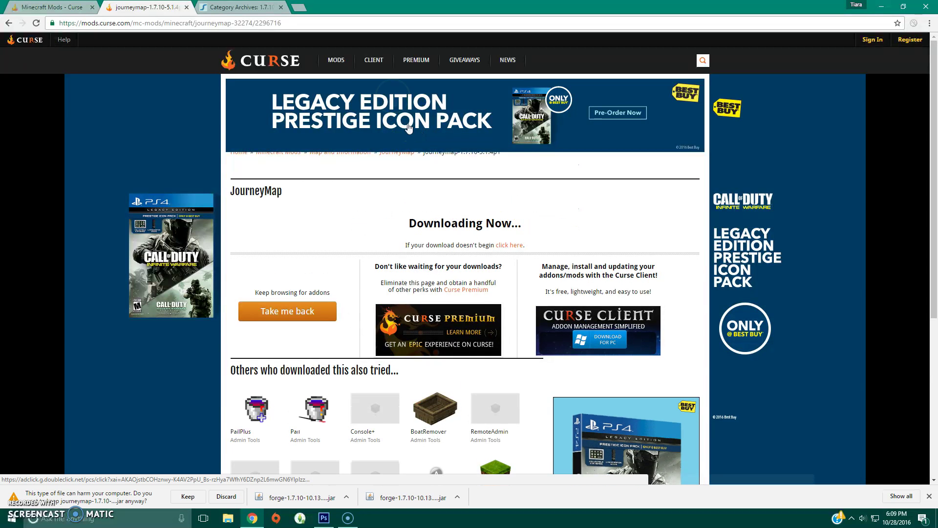
{"action": "left_click", "coordinate": [201, 496]}
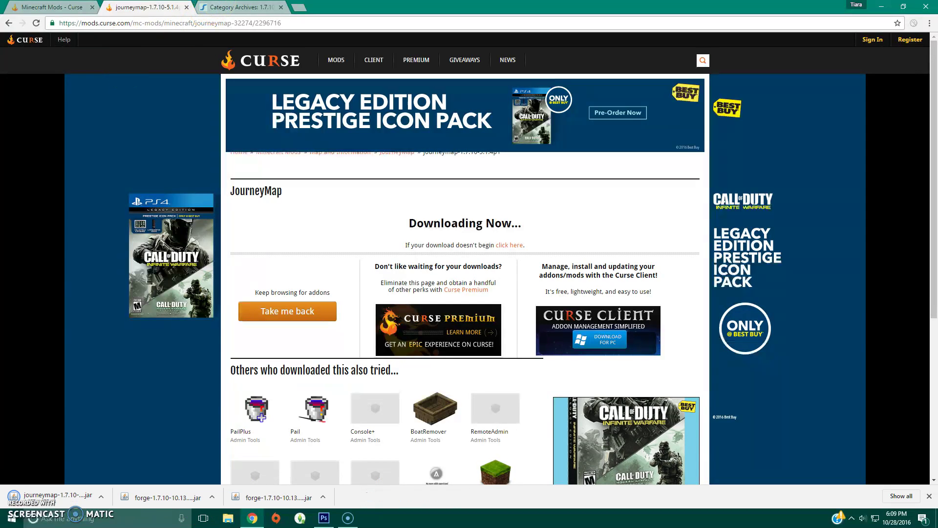
{"action": "left_click", "coordinate": [882, 6]}
Step: Open %APPDATA%\.minecraft\mods and move the 18 old mods into a new desktop folder
{"action": "left_click", "coordinate": [146, 518]}
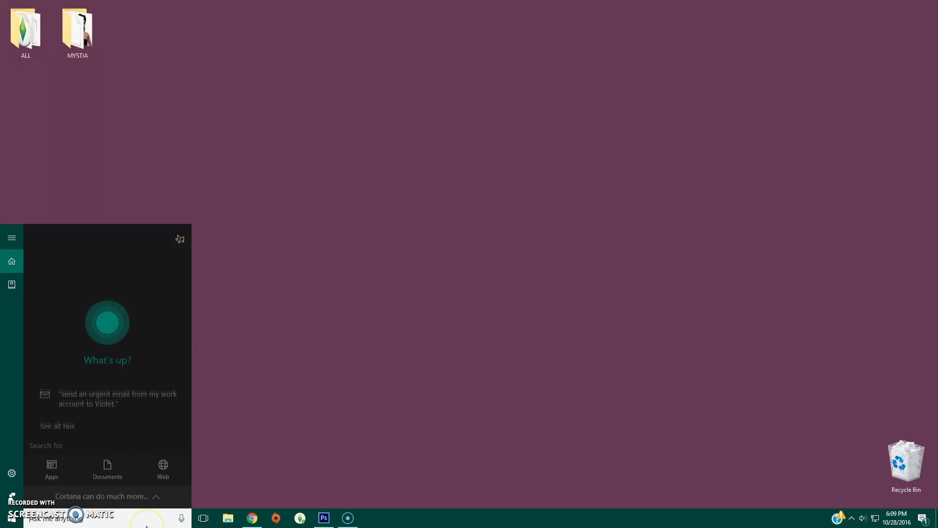
{"action": "type", "text": "%"}
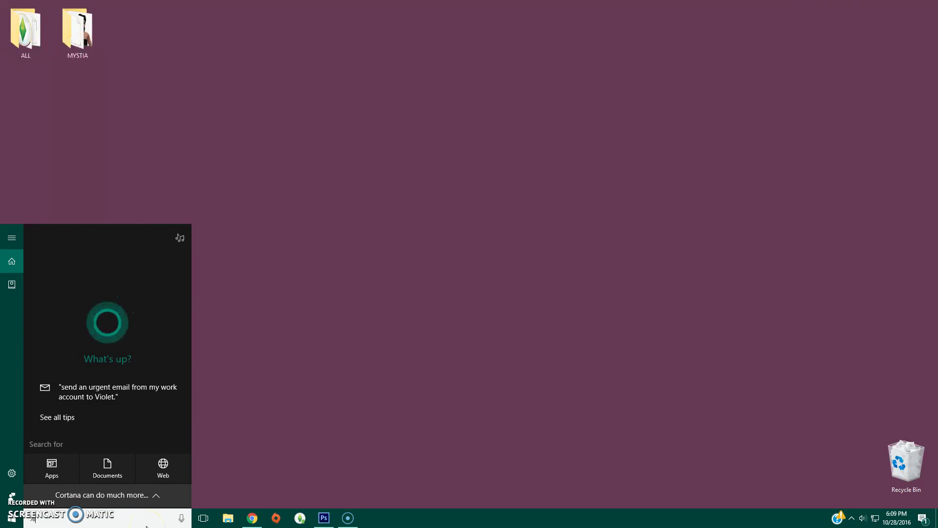
{"action": "type", "text": "APPDATA%"}
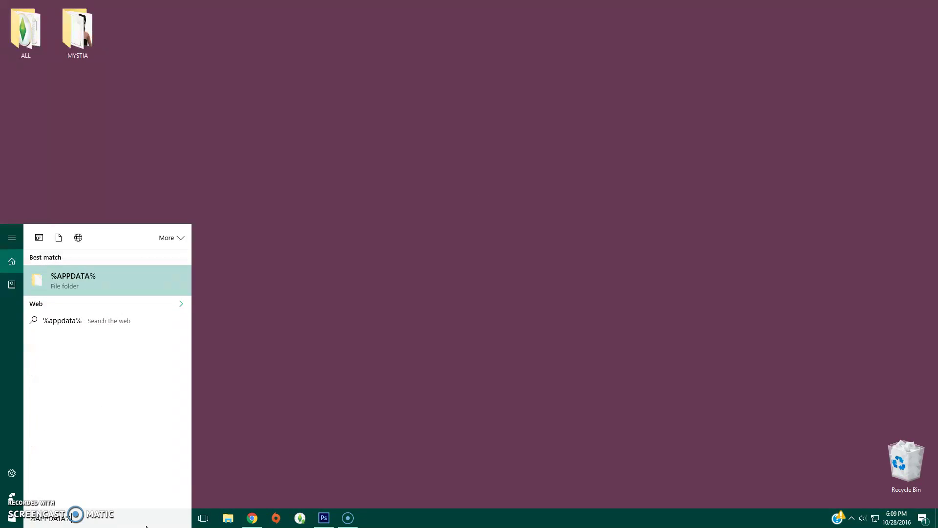
{"action": "key", "text": "Return"}
{"action": "left_click", "coordinate": [357, 129]}
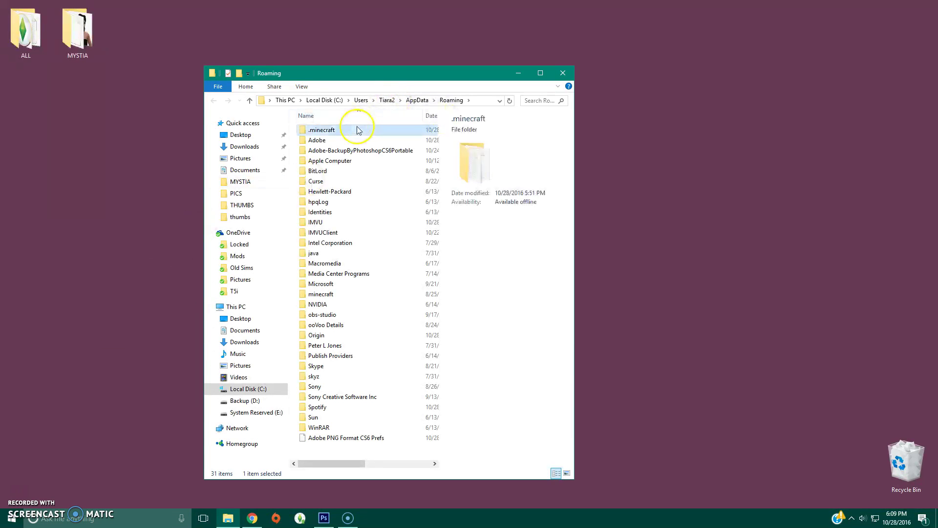
{"action": "double_click", "coordinate": [357, 129]}
{"action": "double_click", "coordinate": [331, 230]}
{"action": "left_click", "coordinate": [717, 169]}
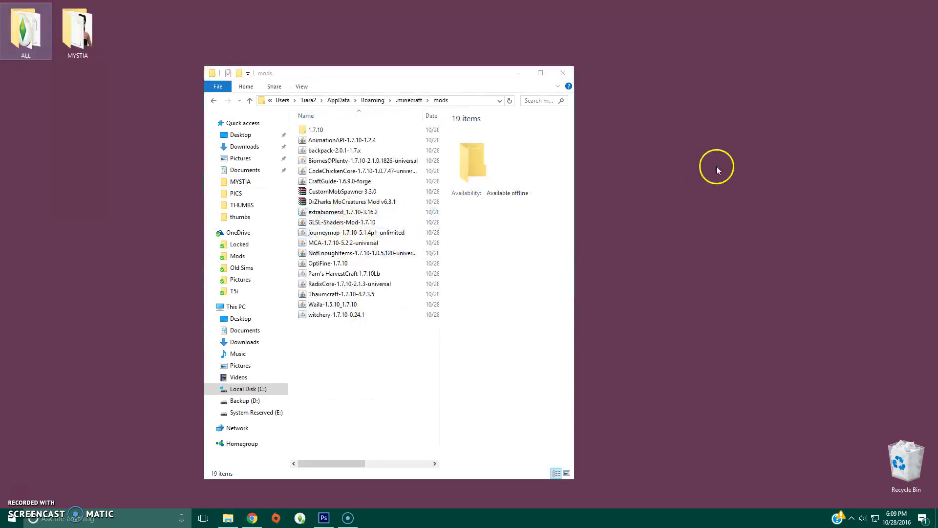
{"action": "right_click", "coordinate": [716, 169]}
{"action": "mouse_move", "coordinate": [728, 271]}
{"action": "left_click", "coordinate": [669, 268]}
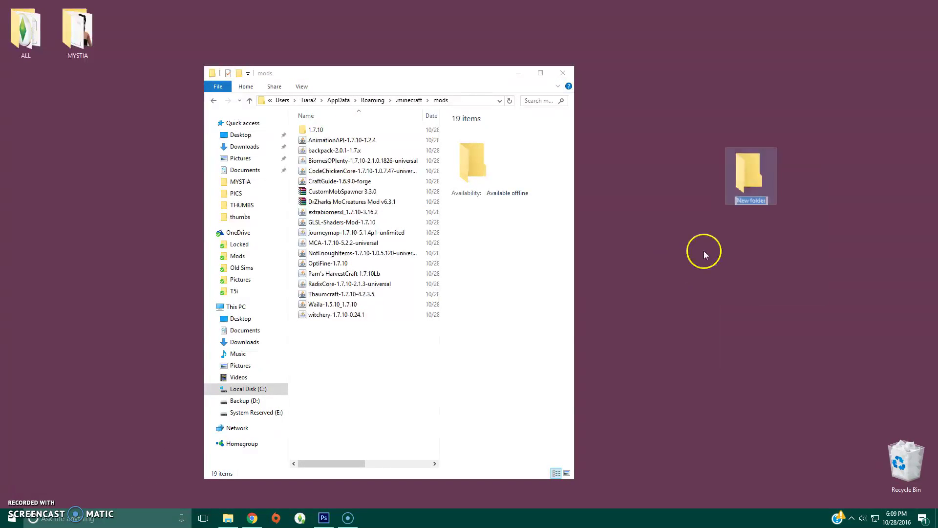
{"action": "left_click_drag", "start_coordinate": [373, 364], "coordinate": [757, 187]}
Step: Copy the journeymap jar from Downloads into the mods folder and close Explorer
{"action": "left_click", "coordinate": [254, 146]}
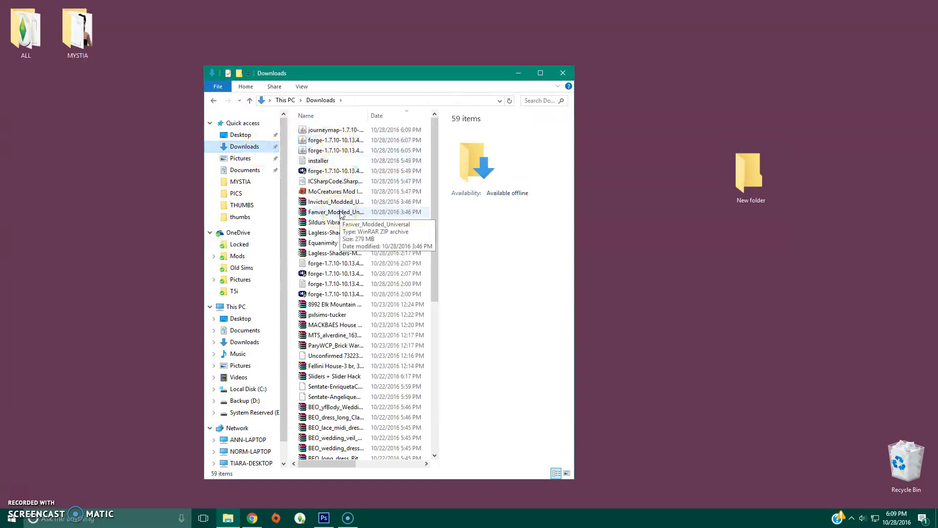
{"action": "right_click", "coordinate": [330, 129]}
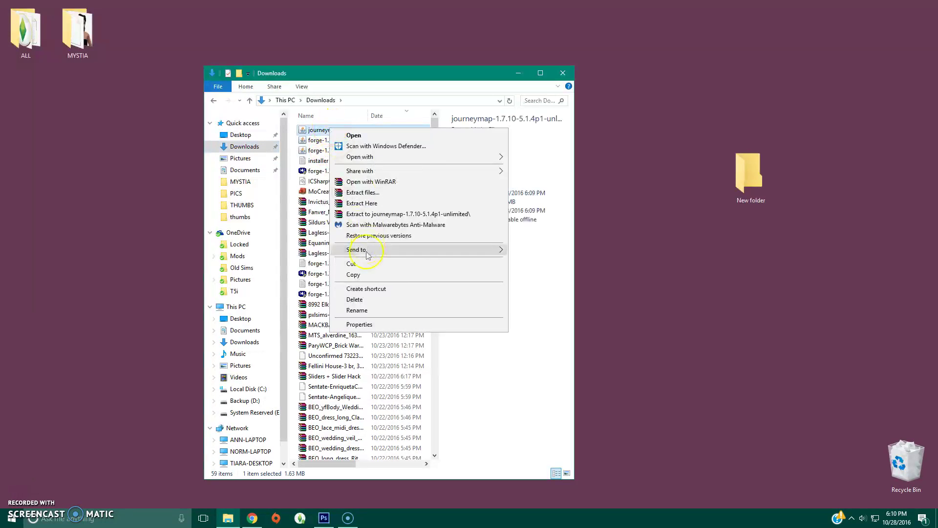
{"action": "left_click", "coordinate": [353, 274]}
{"action": "left_click", "coordinate": [213, 100]}
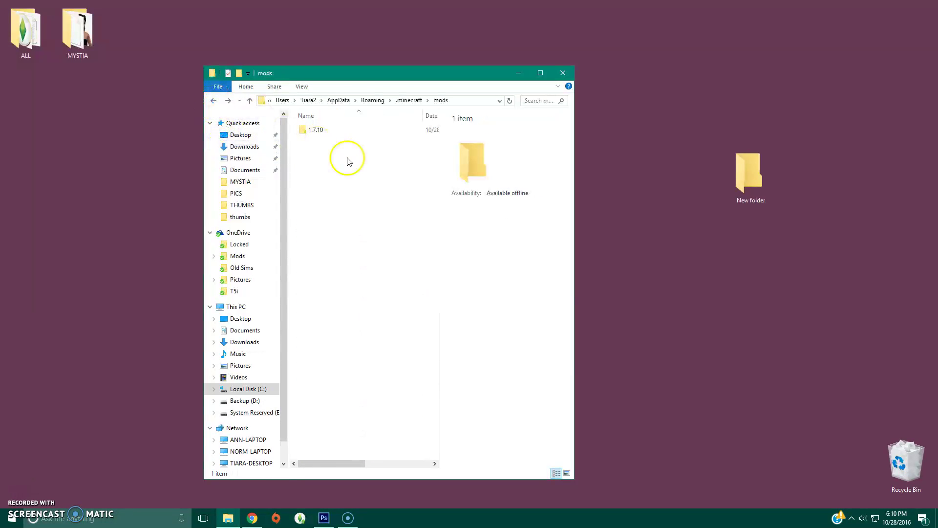
{"action": "right_click", "coordinate": [342, 172]}
{"action": "left_click", "coordinate": [379, 237]}
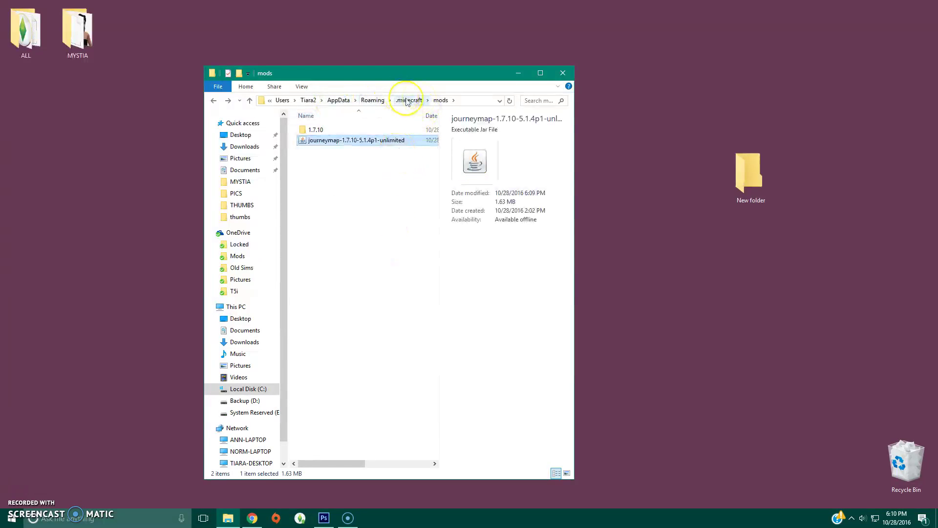
{"action": "left_click", "coordinate": [382, 161]}
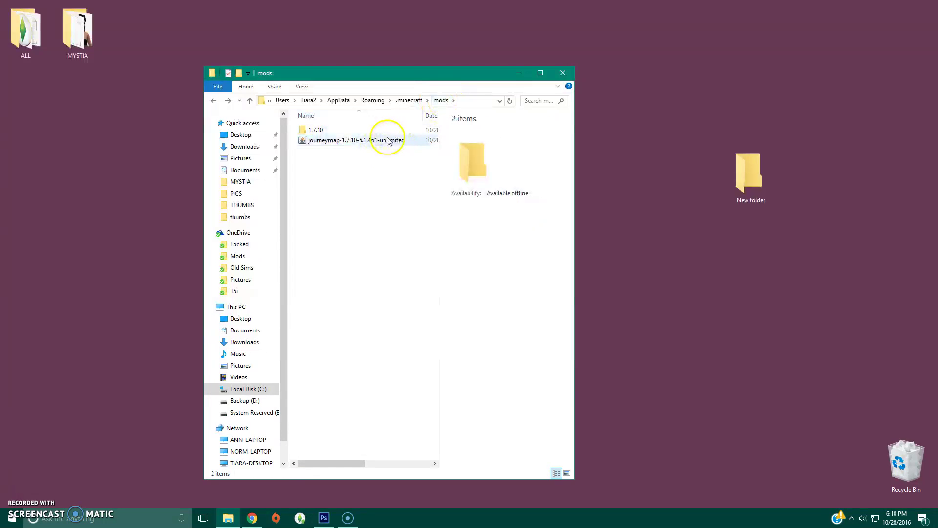
{"action": "left_click", "coordinate": [540, 73]}
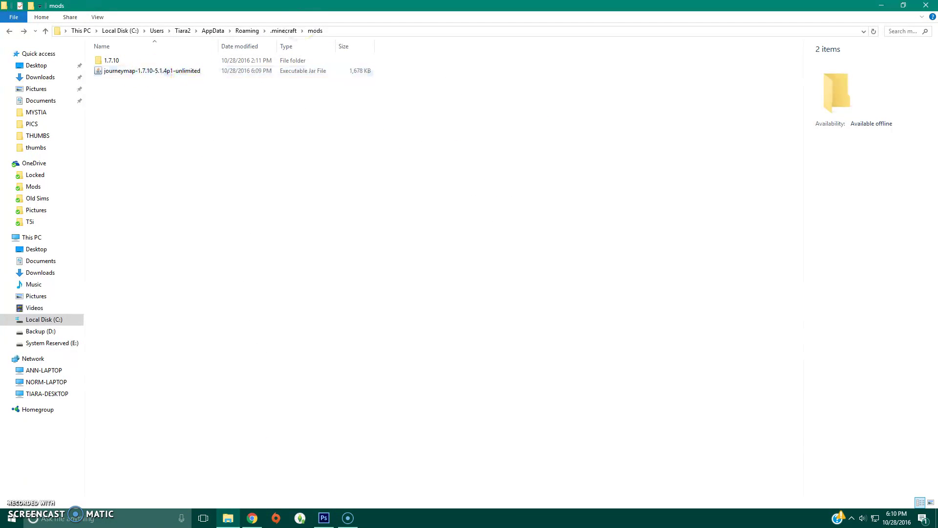
{"action": "left_click", "coordinate": [915, 5]}
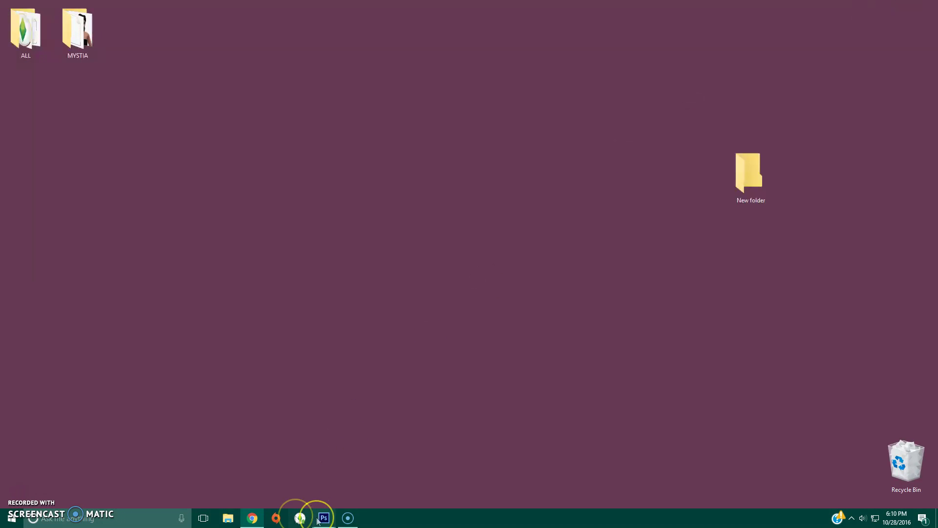
Step: Open Minecraft Launcher by searching 'MINECRA' and play the Forge 1.7.10 profile
{"action": "left_click", "coordinate": [123, 518]}
{"action": "type", "text": "MINECRA"}
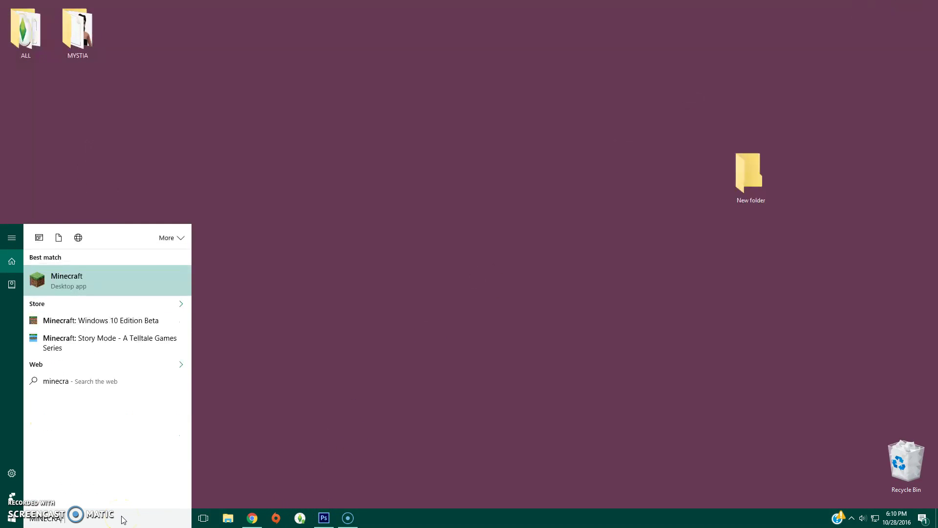
{"action": "key", "text": "Return"}
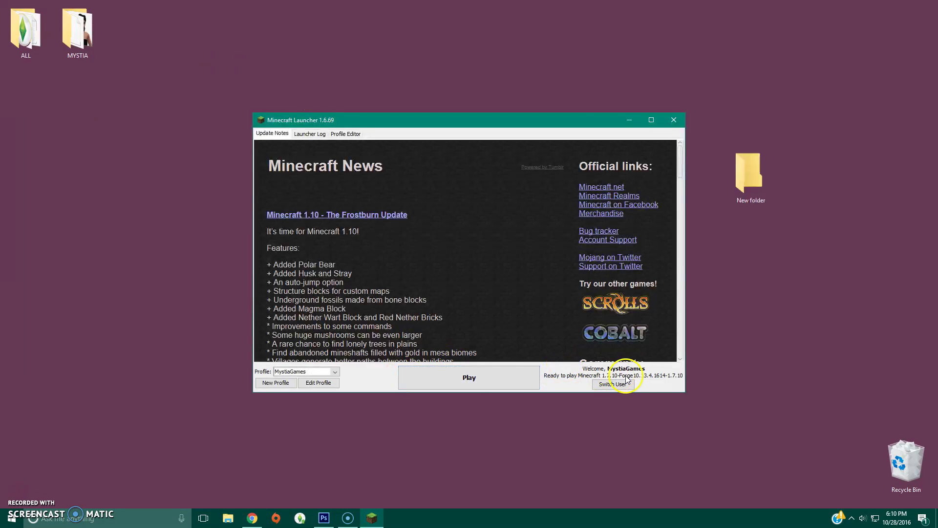
{"action": "left_click", "coordinate": [491, 378]}
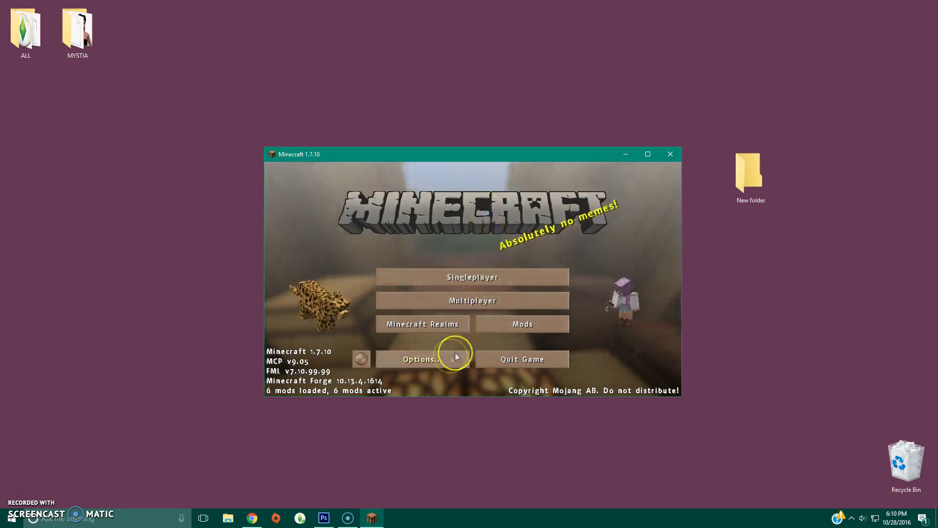
Step: Confirm JourneyMap 1.7.10-5.1.4p1 in the Mods list, return to the main menu, and quit
{"action": "left_click", "coordinate": [512, 330]}
{"action": "scroll", "coordinate": [339, 277], "scroll_direction": "down", "scroll_amount": 5}
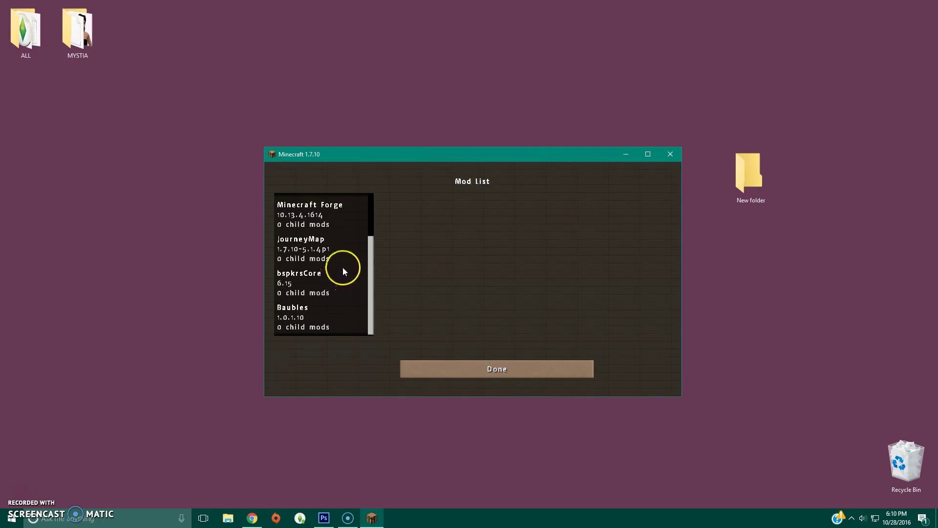
{"action": "scroll", "coordinate": [342, 267], "scroll_direction": "up", "scroll_amount": 3}
{"action": "left_click", "coordinate": [340, 277]}
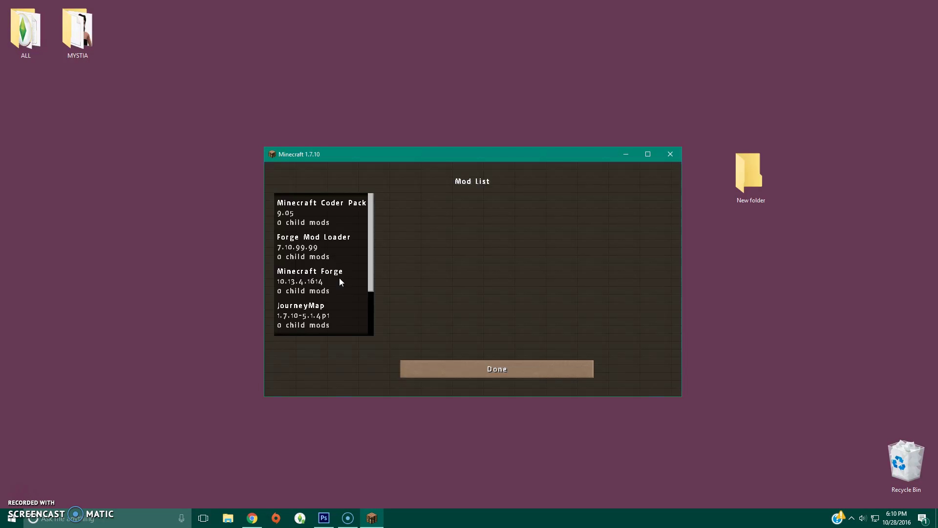
{"action": "left_click", "coordinate": [503, 370]}
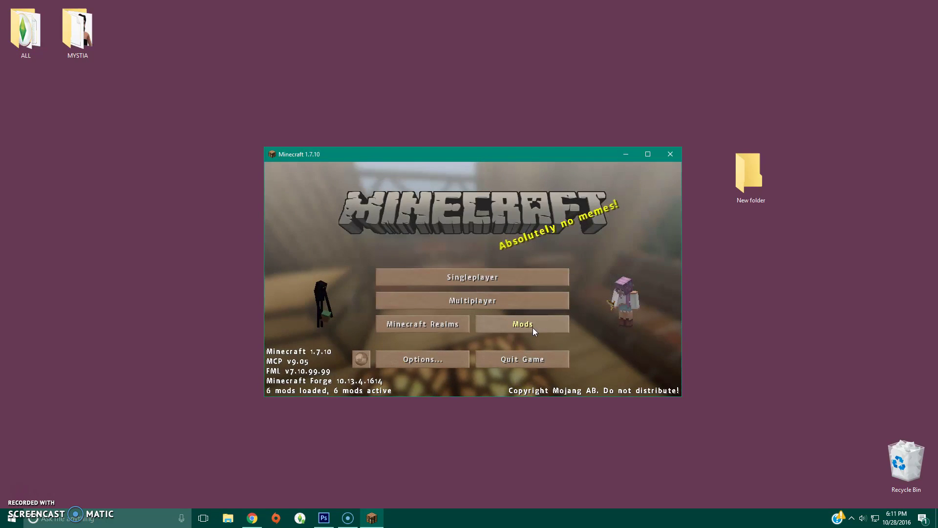
{"action": "left_click", "coordinate": [532, 361]}
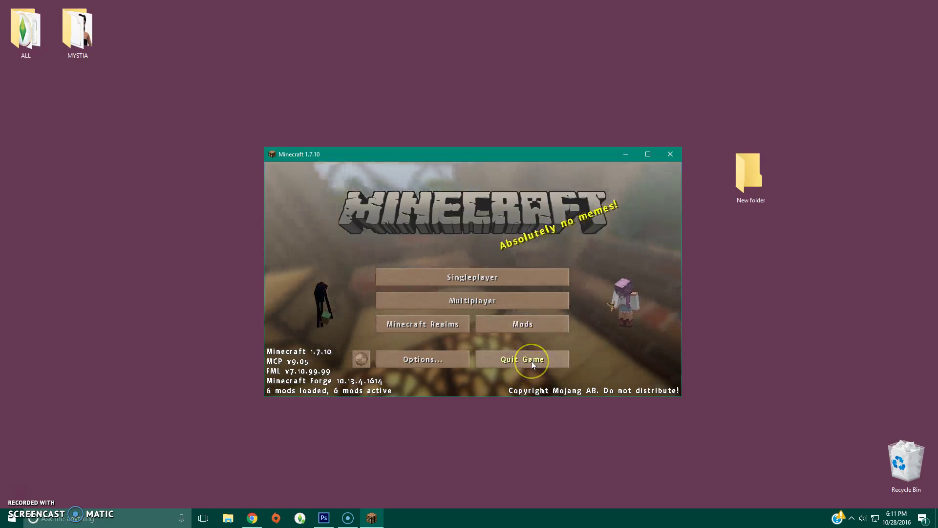
Step: Bring Chrome back and close the Minecraft Mods and journeymap download tabs
{"action": "left_click", "coordinate": [252, 517]}
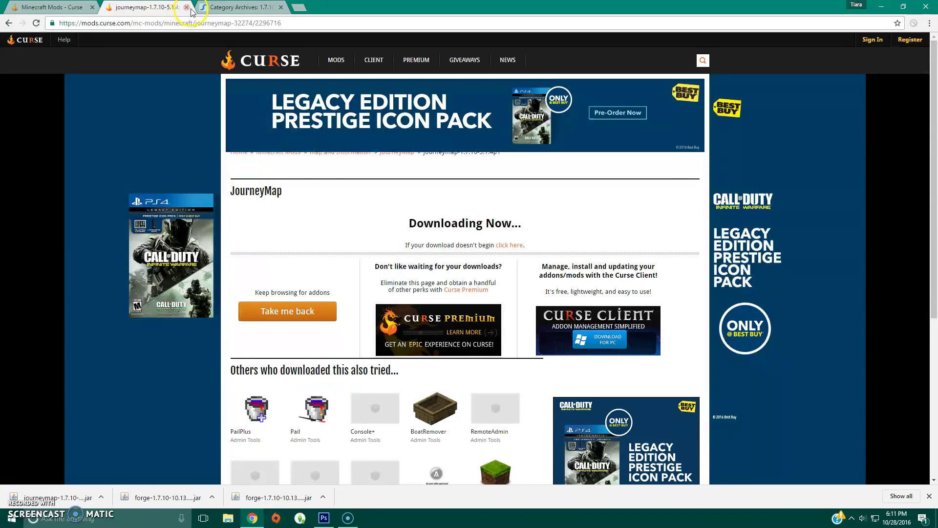
{"action": "left_click", "coordinate": [92, 8]}
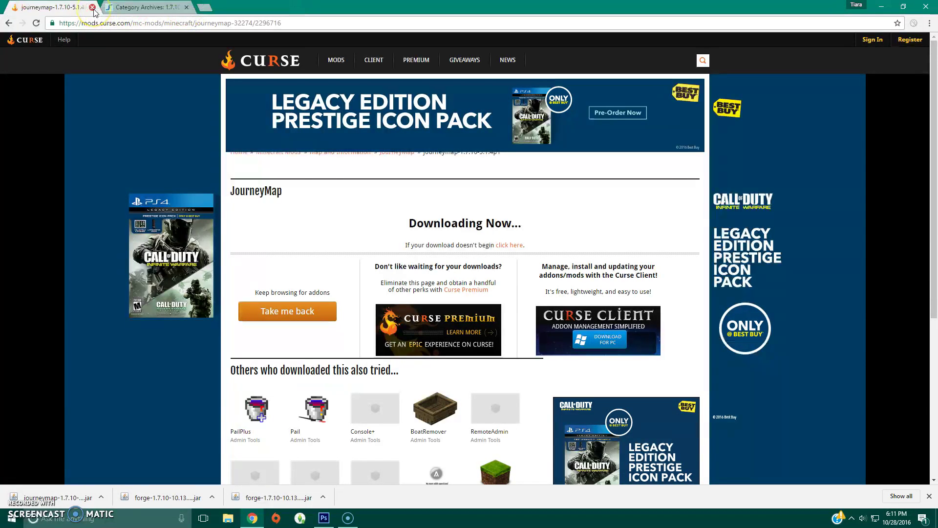
{"action": "left_click", "coordinate": [92, 8]}
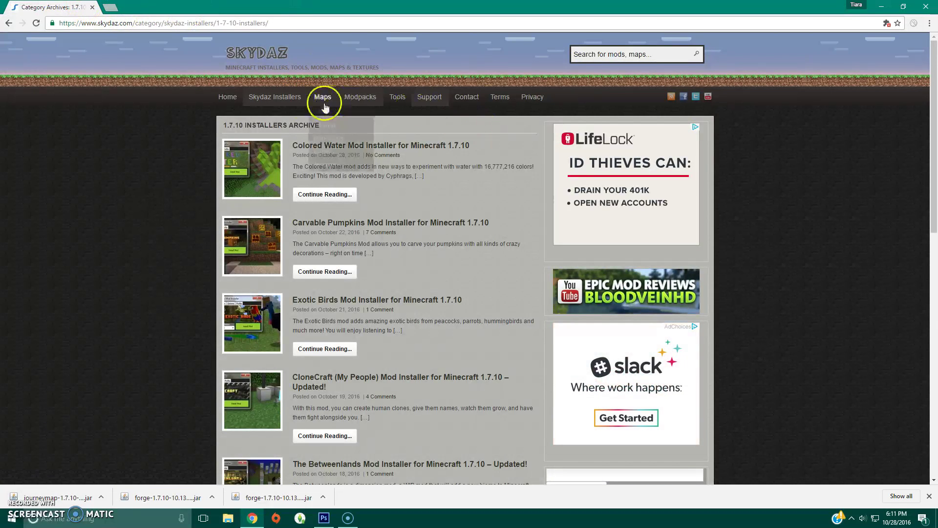
Step: Go to page 2 of Skydaz's 1.7.10 Installers Archive
{"action": "mouse_move", "coordinate": [292, 98]}
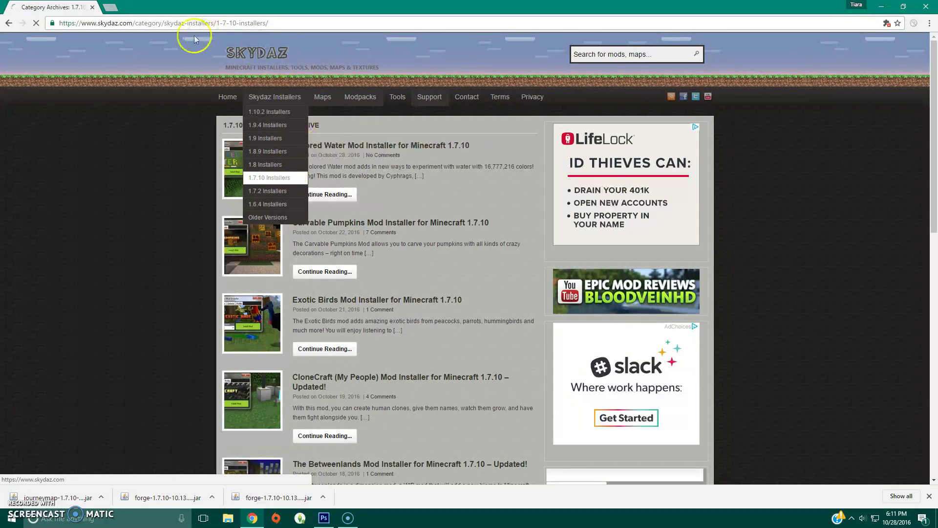
{"action": "left_click", "coordinate": [290, 178]}
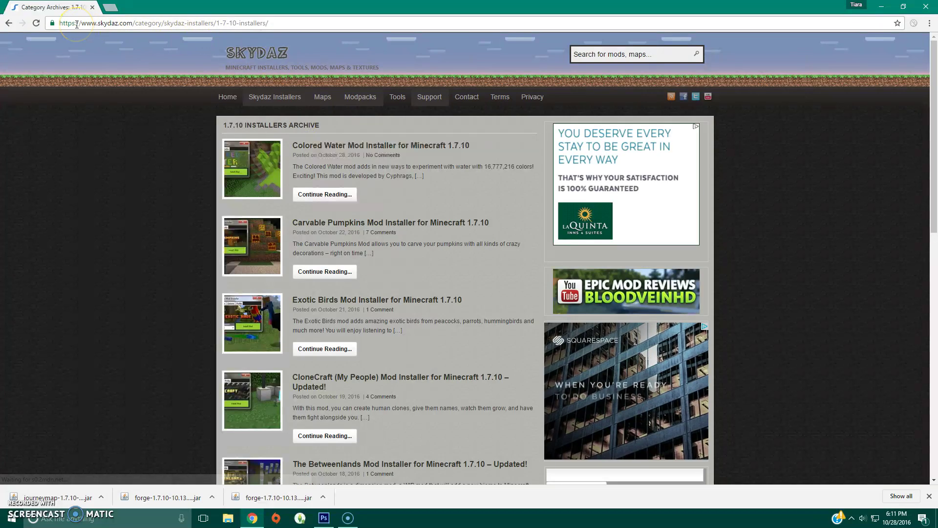
{"action": "left_click_drag", "start_coordinate": [76, 24], "coordinate": [156, 25]}
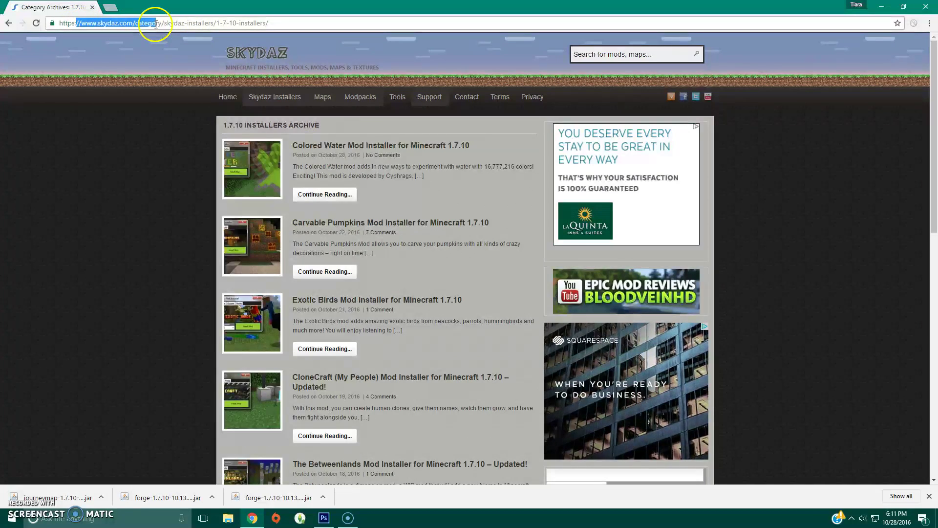
{"action": "left_click", "coordinate": [136, 136]}
{"action": "scroll", "coordinate": [425, 254], "scroll_direction": "down", "scroll_amount": 5}
{"action": "scroll", "coordinate": [428, 251], "scroll_direction": "down", "scroll_amount": 6}
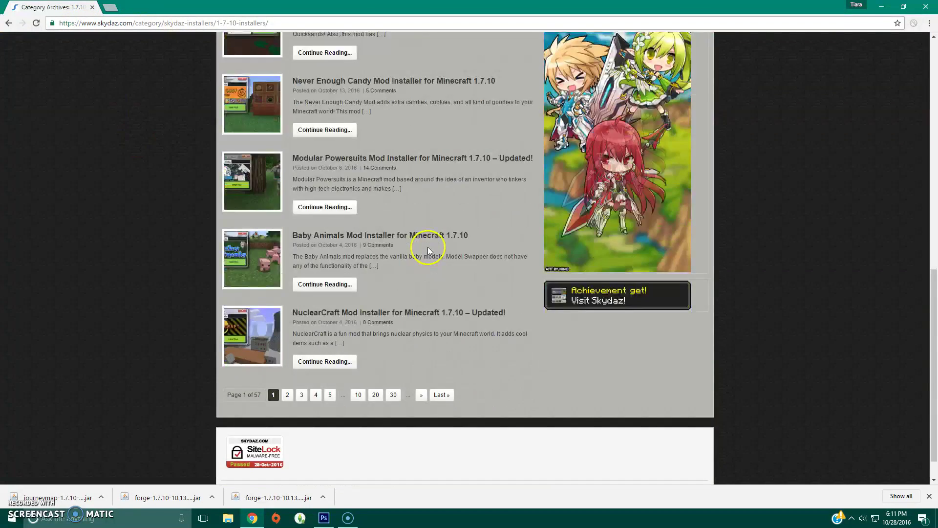
{"action": "left_click", "coordinate": [288, 396]}
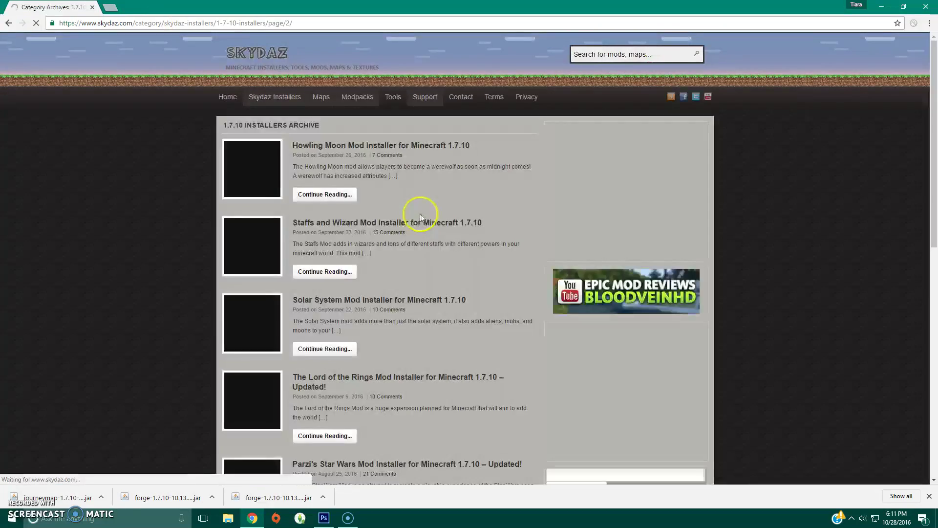
Step: Download The Lord of the Rings mod installer .exe and run it
{"action": "scroll", "coordinate": [391, 217], "scroll_direction": "down", "scroll_amount": 5}
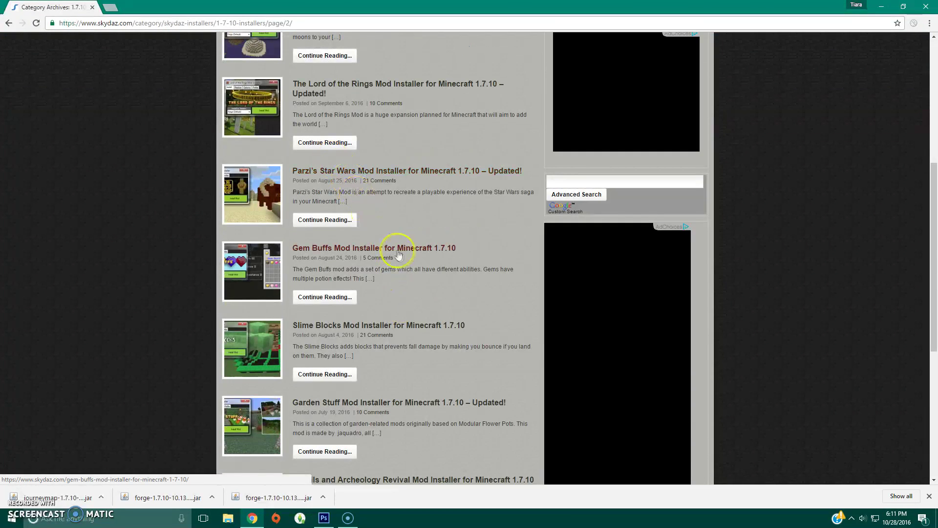
{"action": "left_click", "coordinate": [503, 91]}
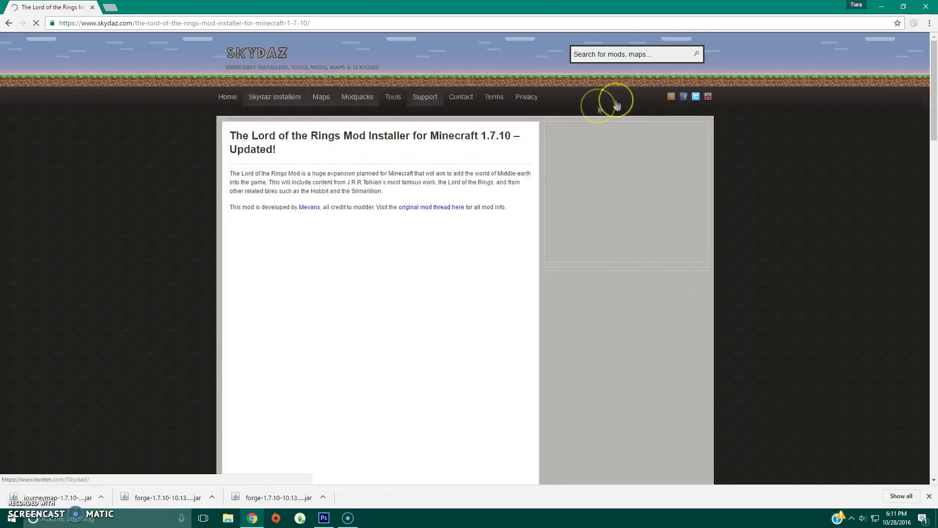
{"action": "scroll", "coordinate": [357, 319], "scroll_direction": "down", "scroll_amount": 15}
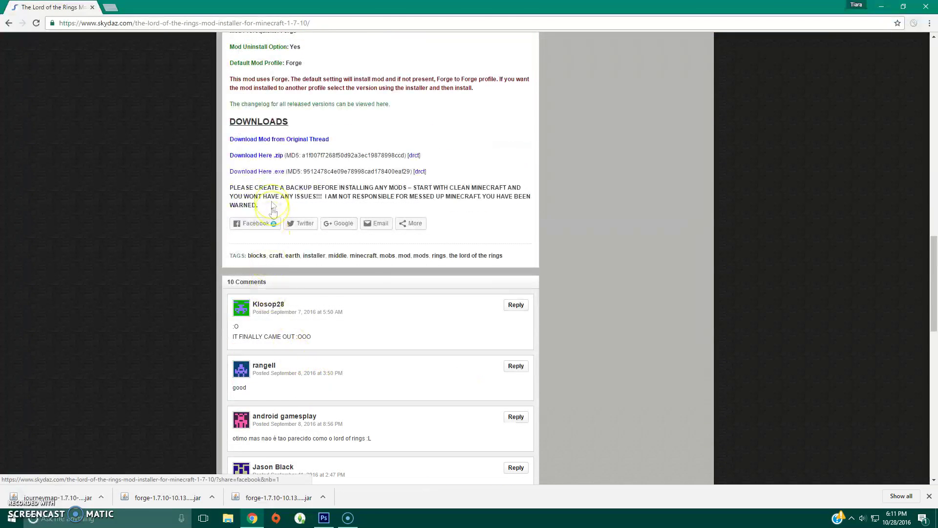
{"action": "left_click", "coordinate": [272, 171]}
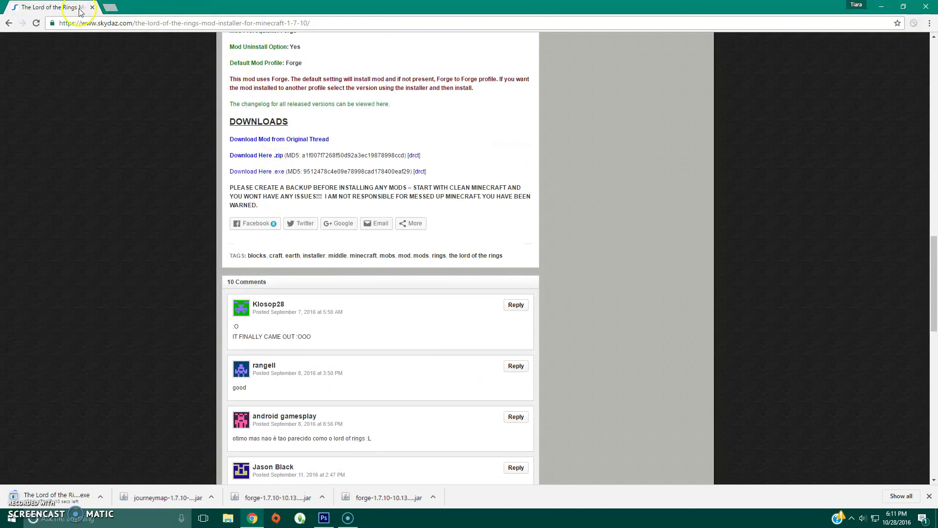
{"action": "left_click", "coordinate": [83, 498]}
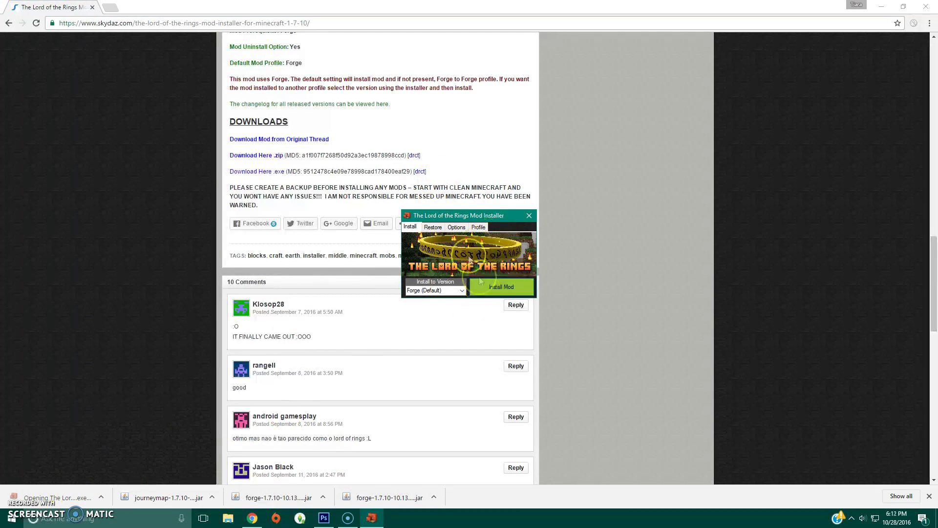
Step: Minimize the browser and keep Forge (Default) as the installer's target version
{"action": "left_click", "coordinate": [881, 7]}
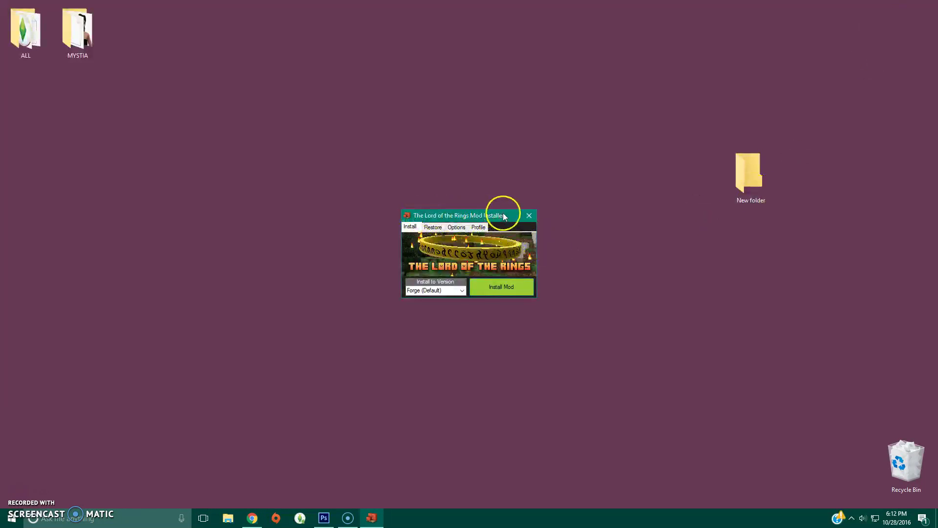
{"action": "left_click", "coordinate": [442, 288]}
{"action": "left_click", "coordinate": [457, 292]}
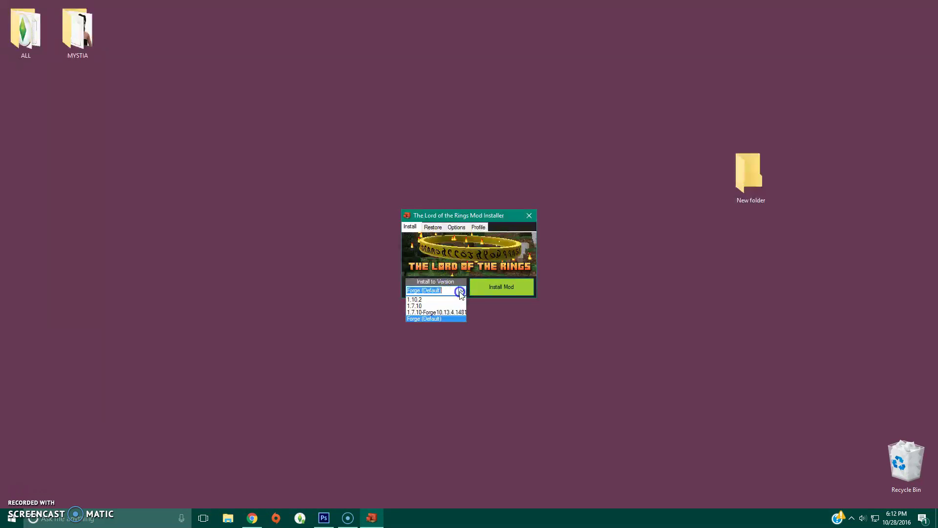
{"action": "left_click", "coordinate": [444, 316]}
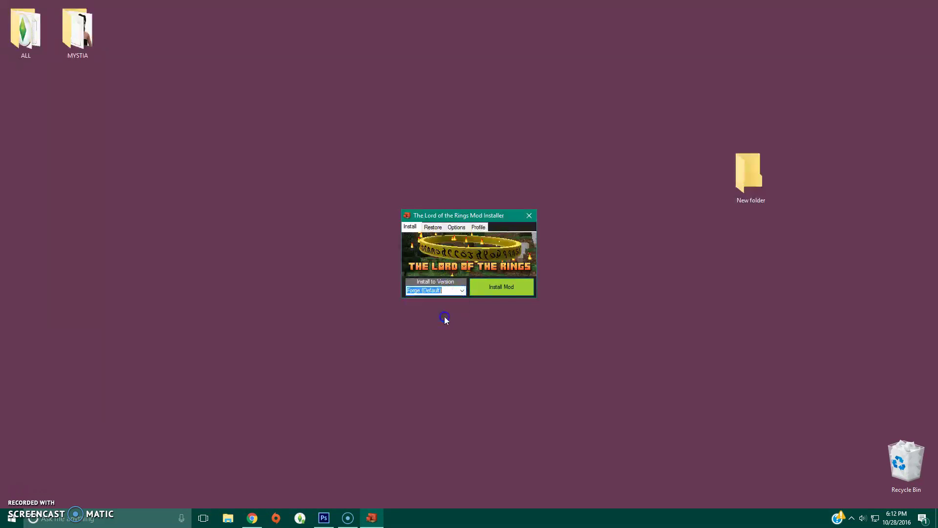
Step: Install the mod without a Minecraft backup and close the finished installer
{"action": "left_click", "coordinate": [502, 288]}
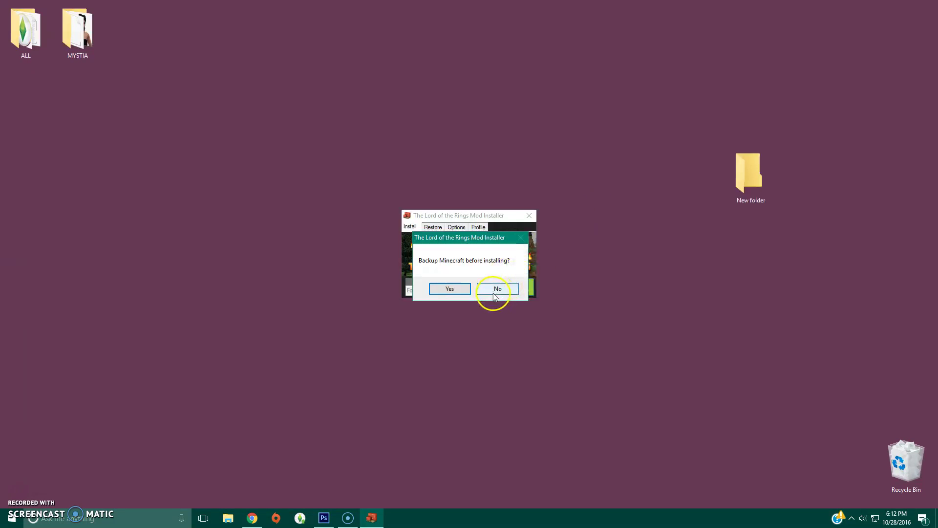
{"action": "left_click", "coordinate": [496, 290]}
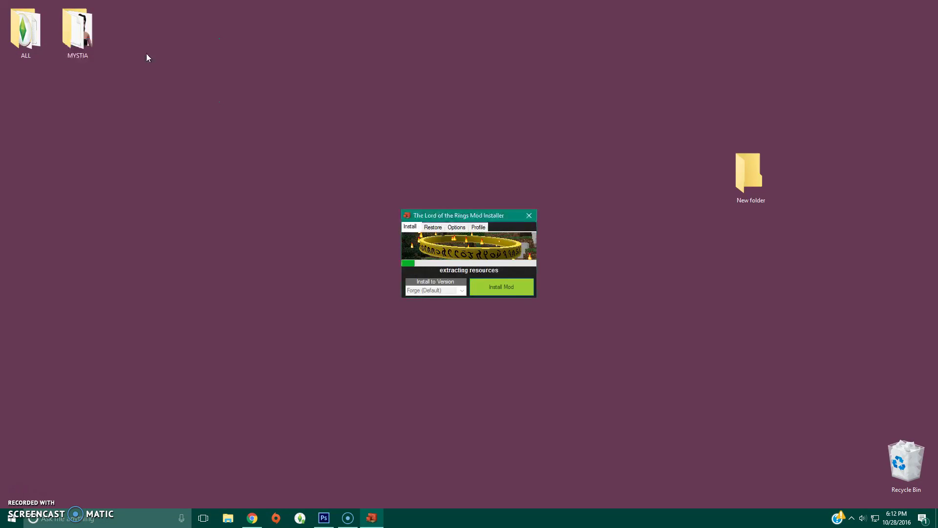
{"action": "left_click", "coordinate": [489, 284]}
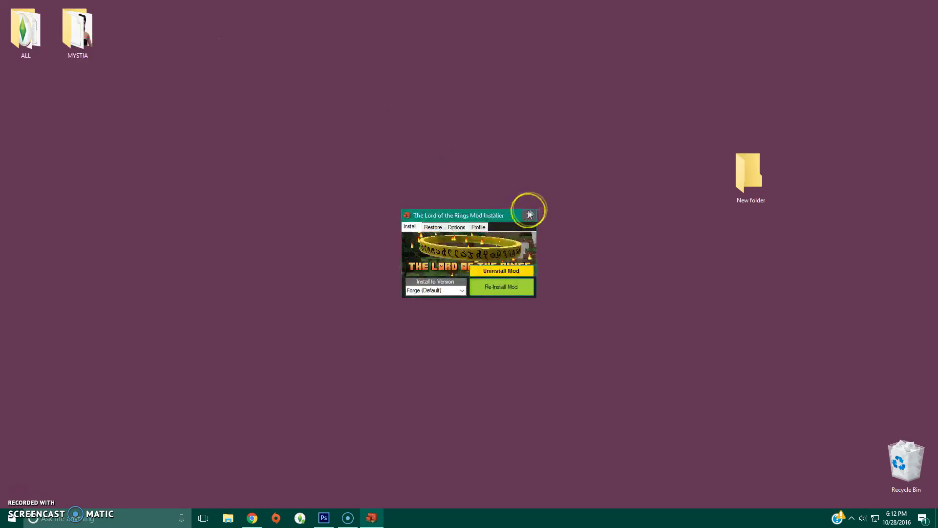
{"action": "left_click", "coordinate": [529, 214]}
Step: Open %APPData% from search, browse into .minecraft\mods to check it, then close Explorer
{"action": "left_click", "coordinate": [147, 518]}
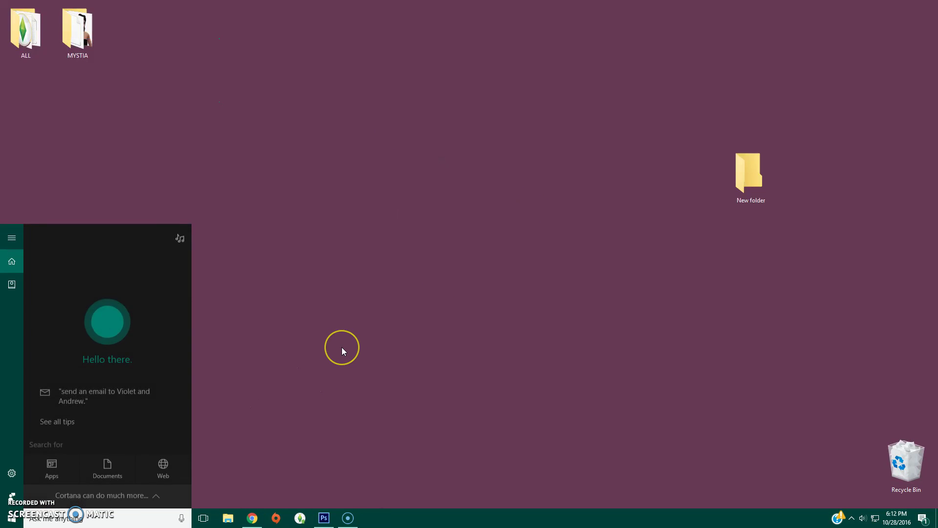
{"action": "type", "text": "%APPData%"}
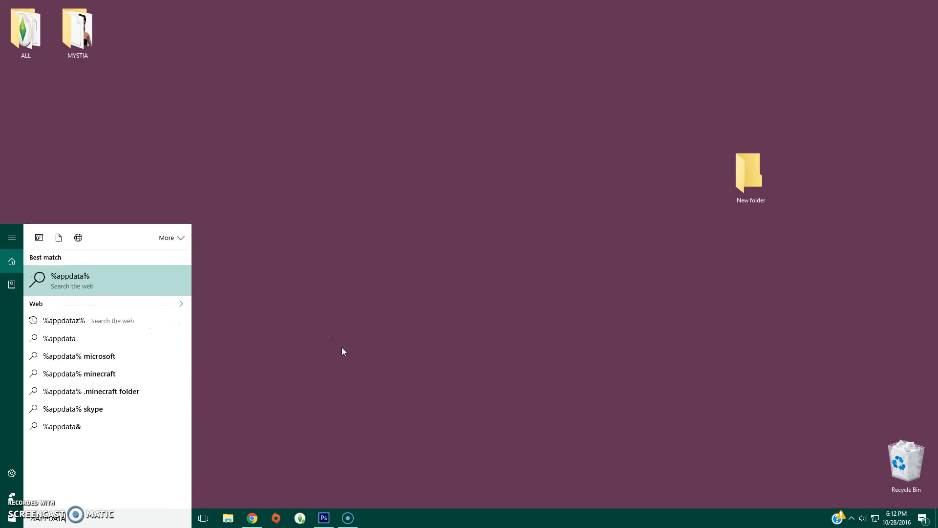
{"action": "key", "text": "Return"}
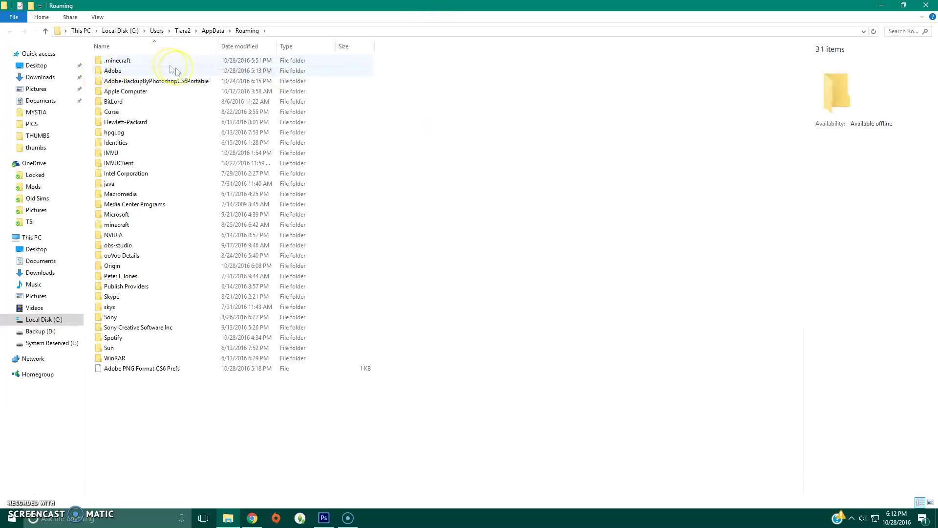
{"action": "double_click", "coordinate": [146, 61]}
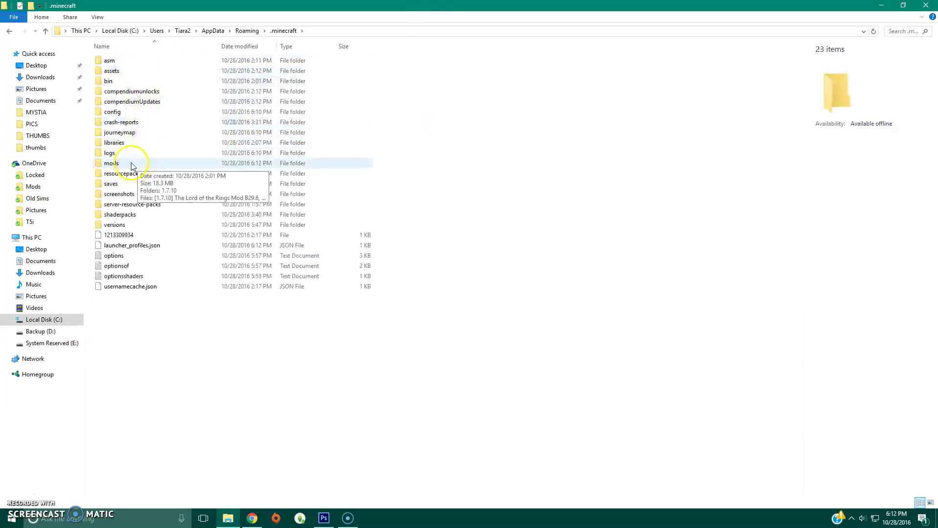
{"action": "double_click", "coordinate": [138, 164]}
{"action": "left_click", "coordinate": [925, 5]}
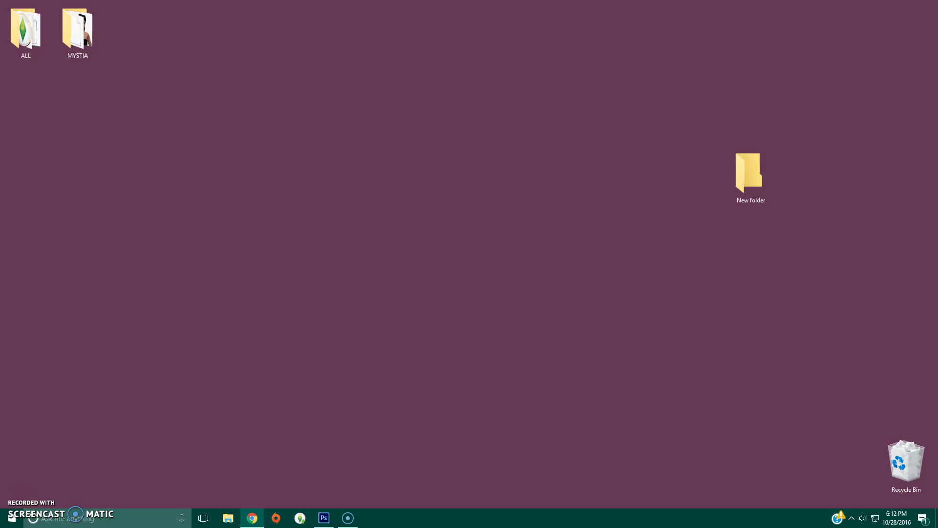
Step: Launch Minecraft from search and press Play, then close the Forge 10.13.4.1558 requirement error
{"action": "left_click", "coordinate": [115, 522]}
{"action": "type", "text": "MINECRAFT"}
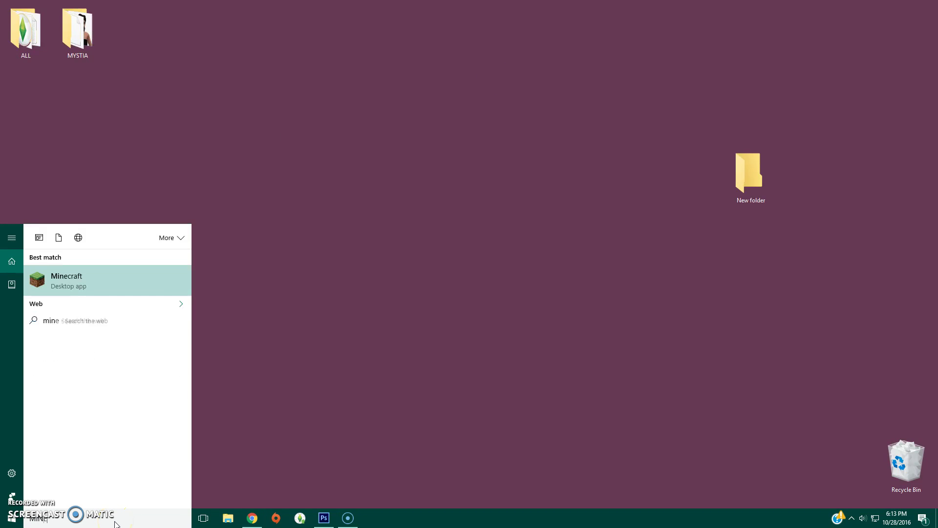
{"action": "left_click", "coordinate": [108, 119]}
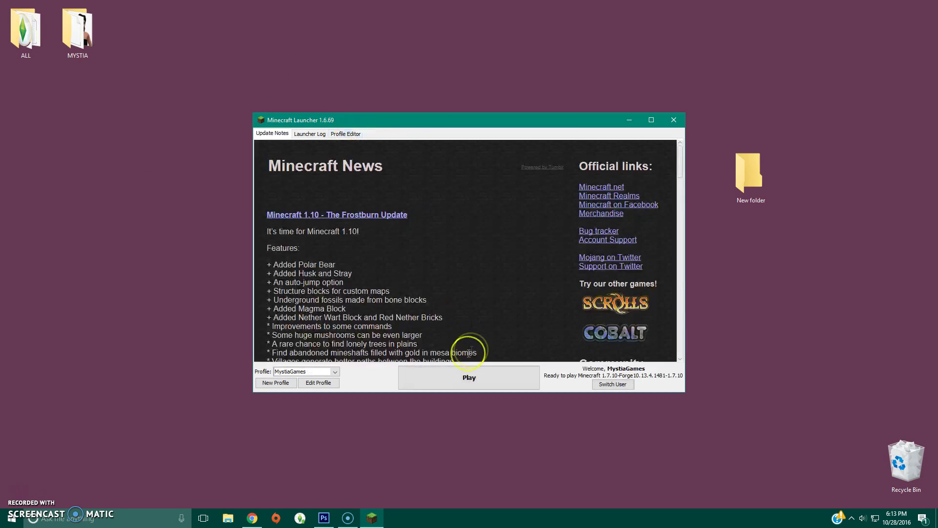
{"action": "left_click", "coordinate": [459, 377]}
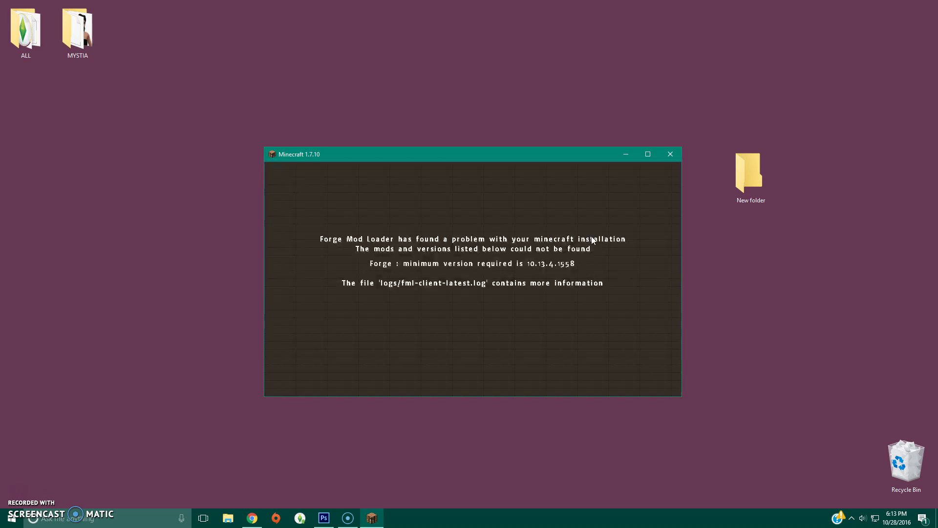
{"action": "left_click", "coordinate": [668, 153]}
Step: Reopen the Minecraft Launcher through Windows search
{"action": "left_click", "coordinate": [115, 519]}
{"action": "type", "text": "%appdata%"}
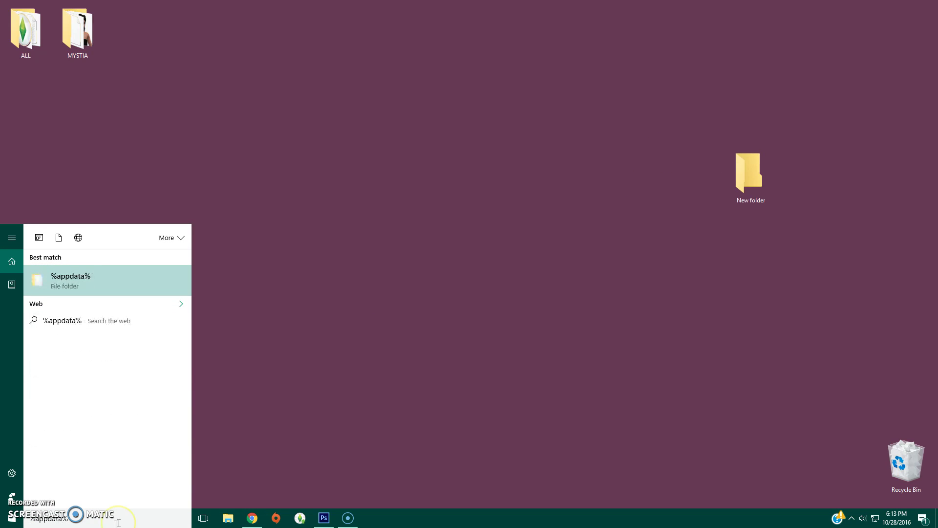
{"action": "key", "text": "Escape"}
{"action": "left_click", "coordinate": [12, 518]}
{"action": "left_click", "coordinate": [72, 517]}
{"action": "type", "text": "m"}
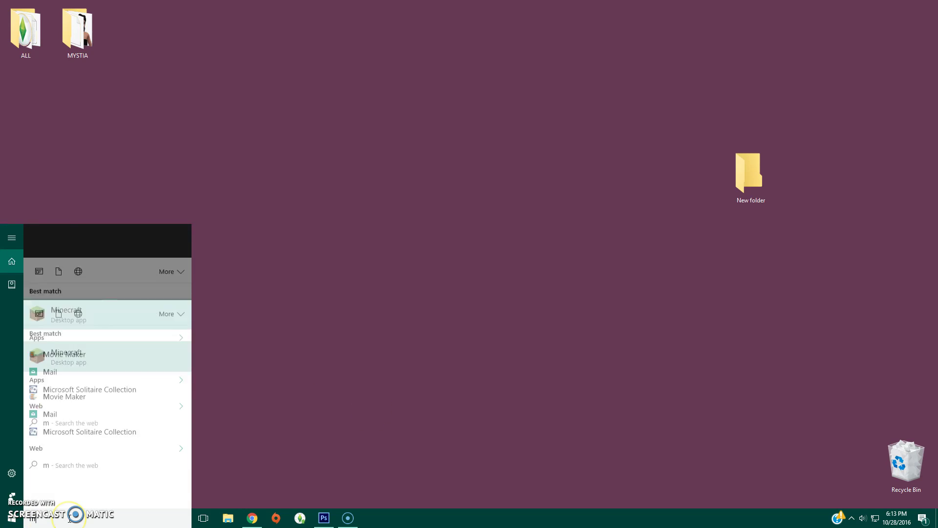
{"action": "type", "text": "inecraf"}
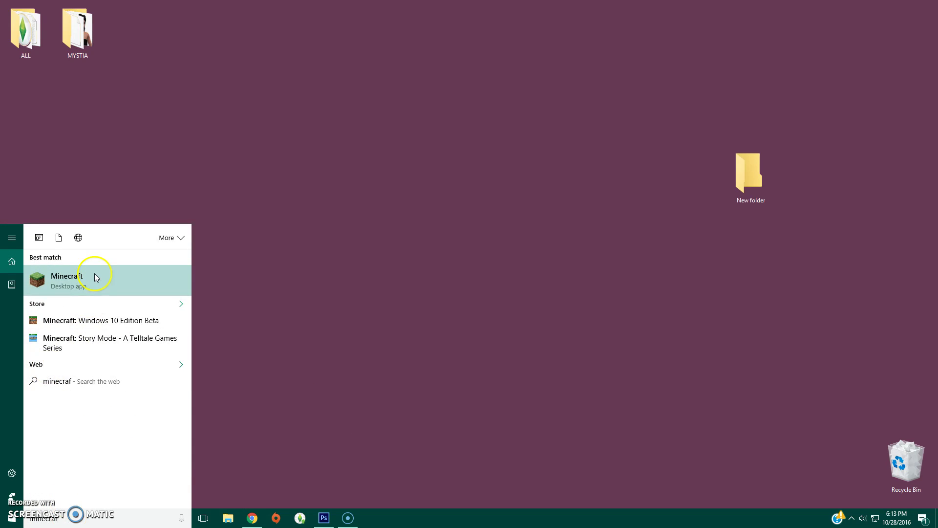
{"action": "left_click", "coordinate": [96, 278]}
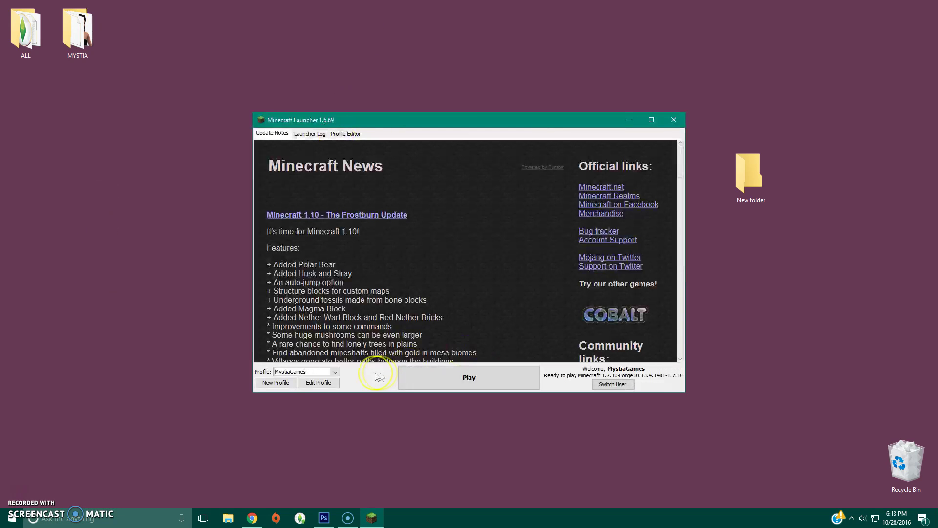
Step: Set the profile to use 1.7.10-Forge10.13.4.1614-1.7.10, save it, and launch the game
{"action": "left_click", "coordinate": [318, 383]}
{"action": "left_click", "coordinate": [460, 293]}
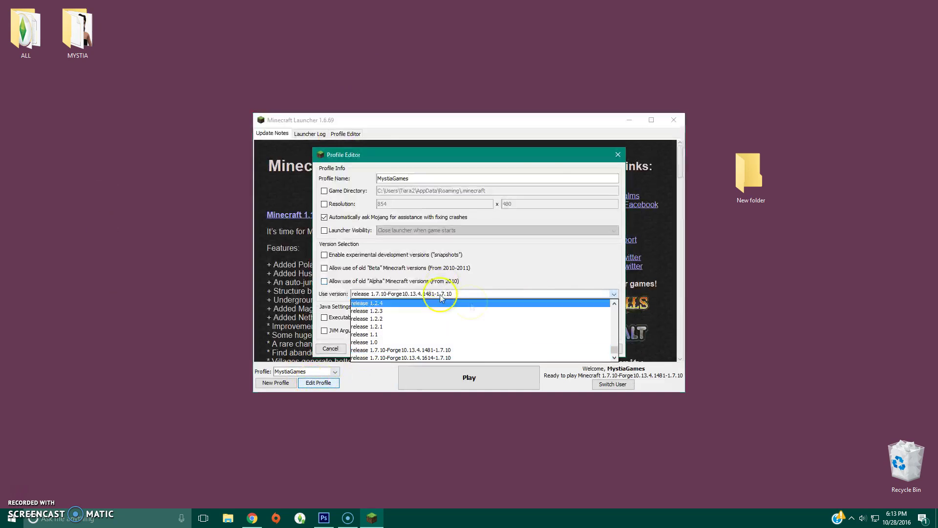
{"action": "left_click", "coordinate": [486, 357]}
{"action": "left_click", "coordinate": [602, 348]}
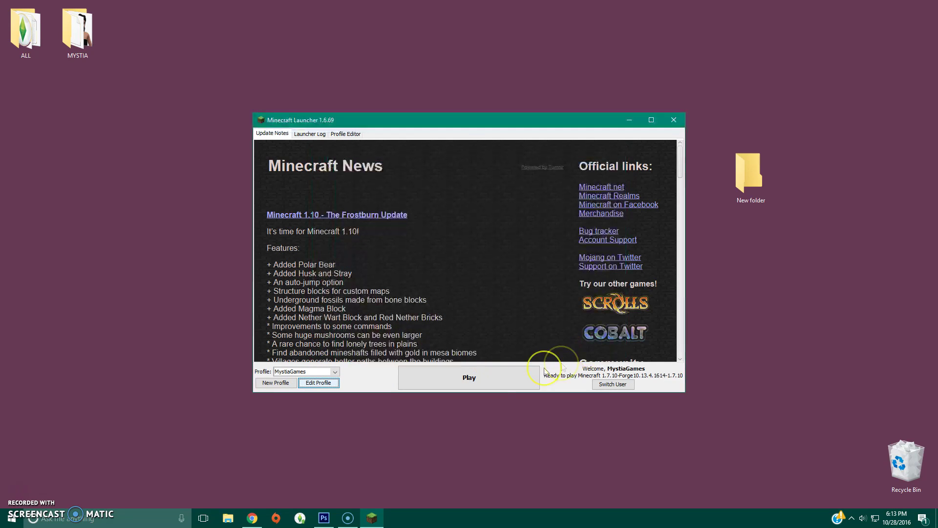
{"action": "left_click", "coordinate": [503, 375]}
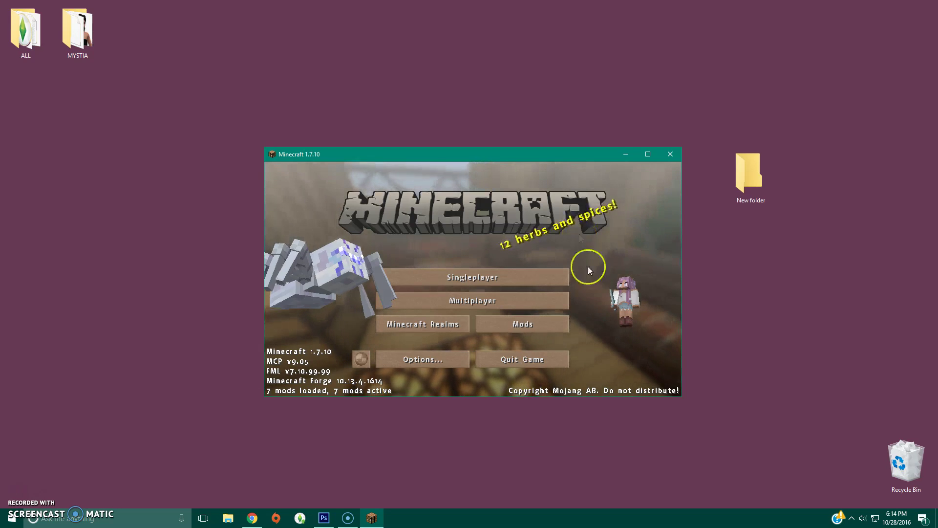
Step: Check The Lord of the Rings Mod and JourneyMap in the Mods list, then quit Minecraft
{"action": "left_click", "coordinate": [533, 328]}
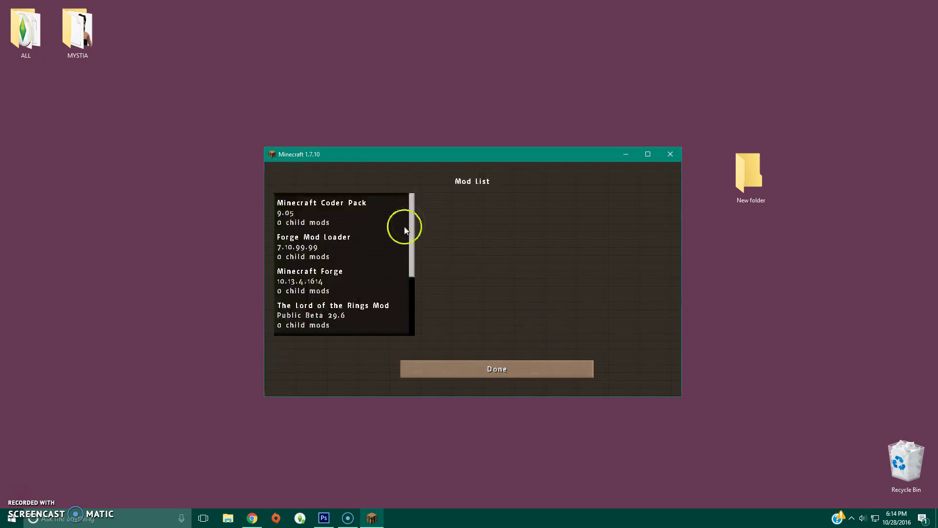
{"action": "left_click_drag", "start_coordinate": [412, 223], "coordinate": [404, 272]}
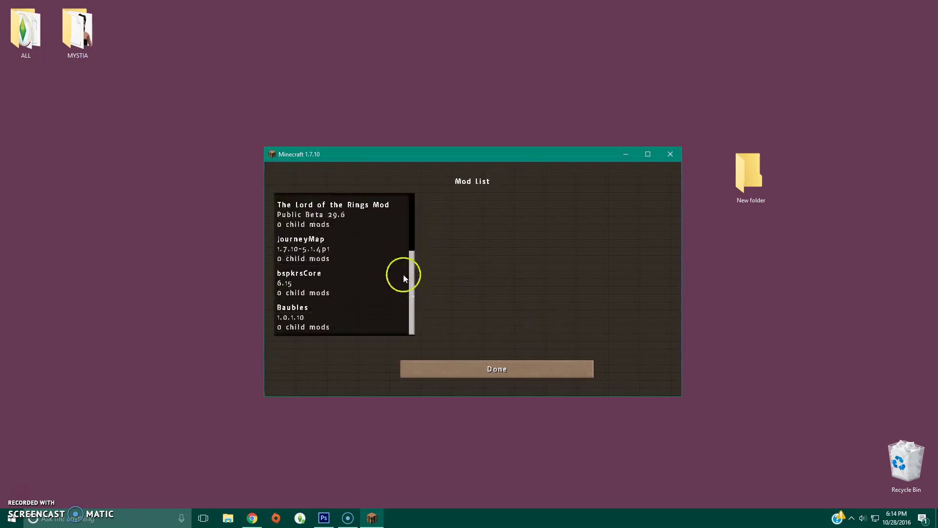
{"action": "left_click", "coordinate": [364, 218]}
{"action": "left_click", "coordinate": [356, 255]}
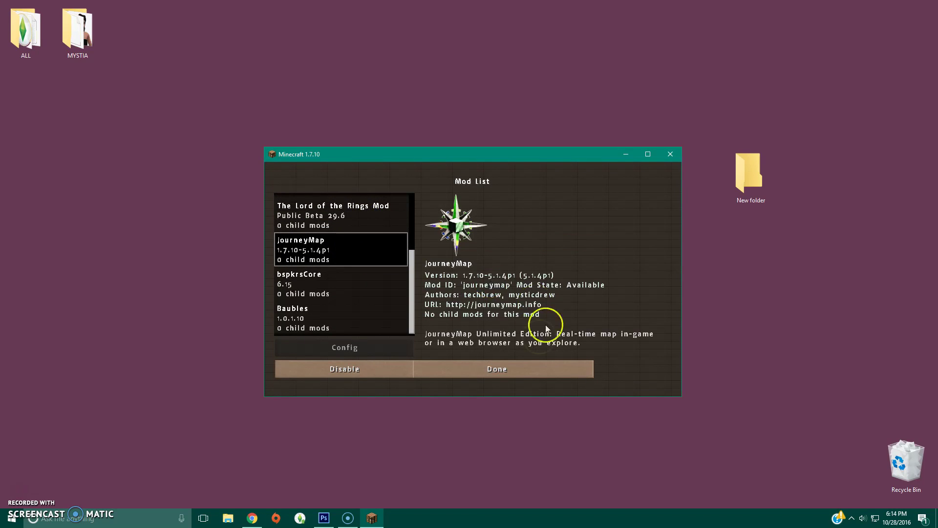
{"action": "left_click", "coordinate": [504, 368]}
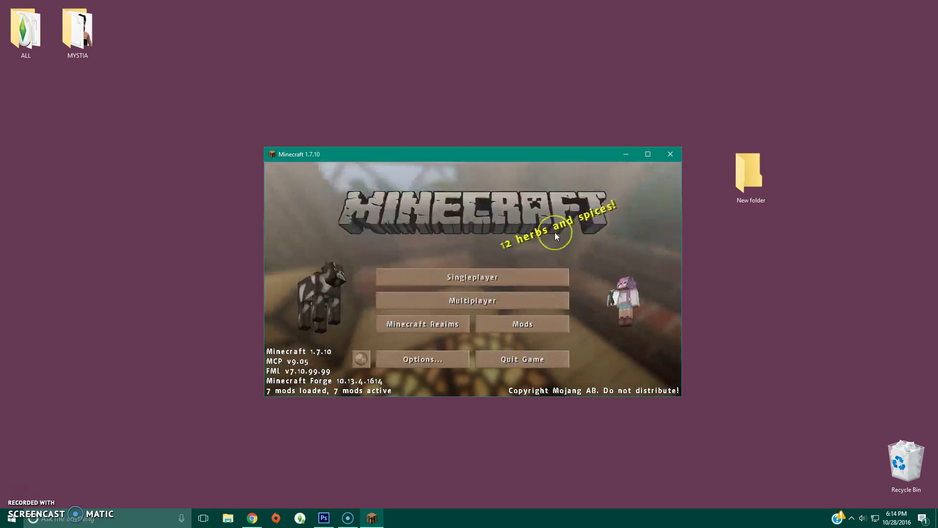
{"action": "left_click", "coordinate": [542, 359]}
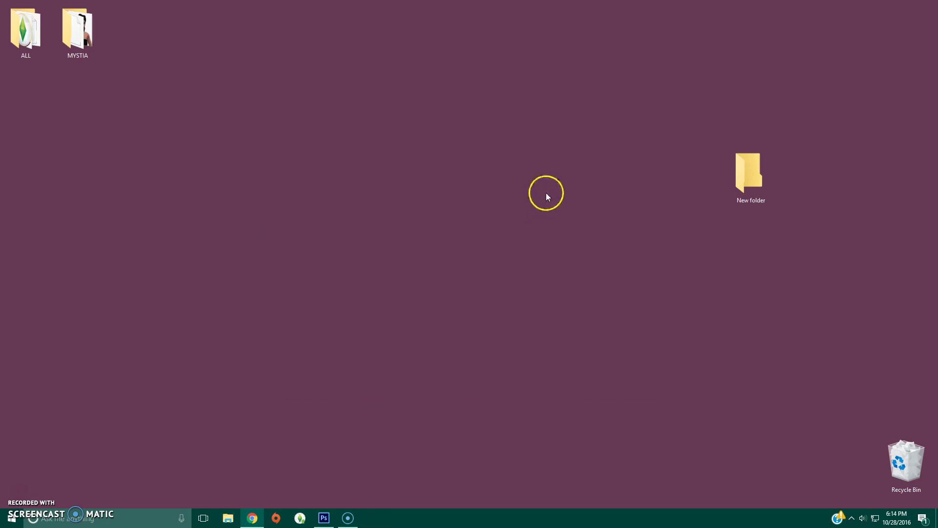